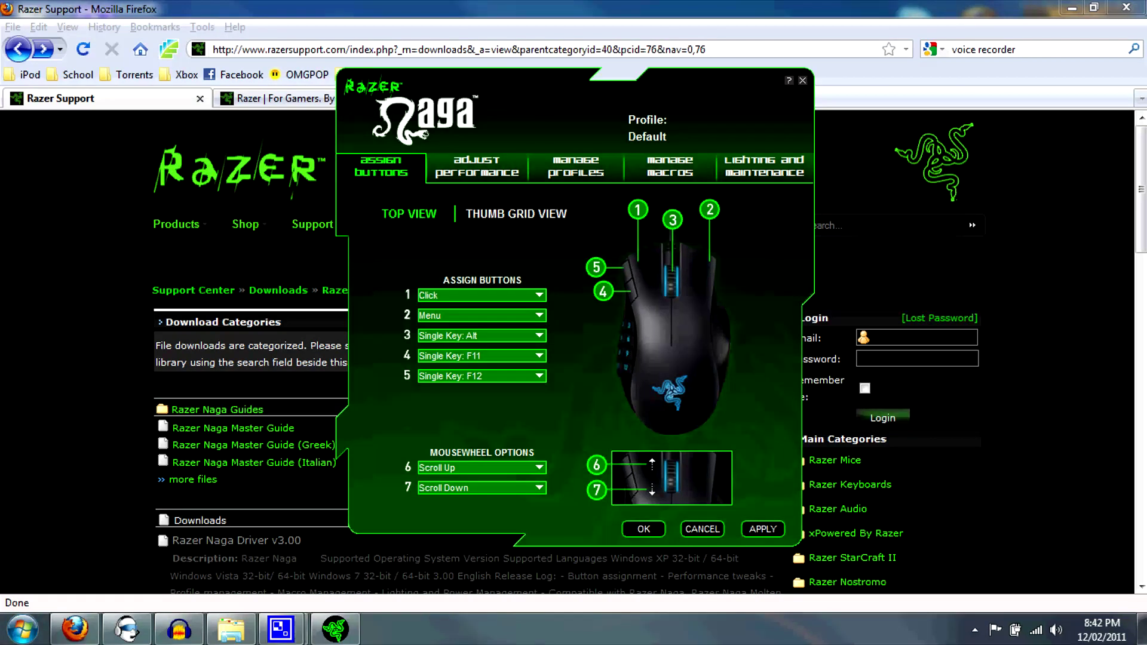
{"action": "right_click", "coordinate": [843, 628]}
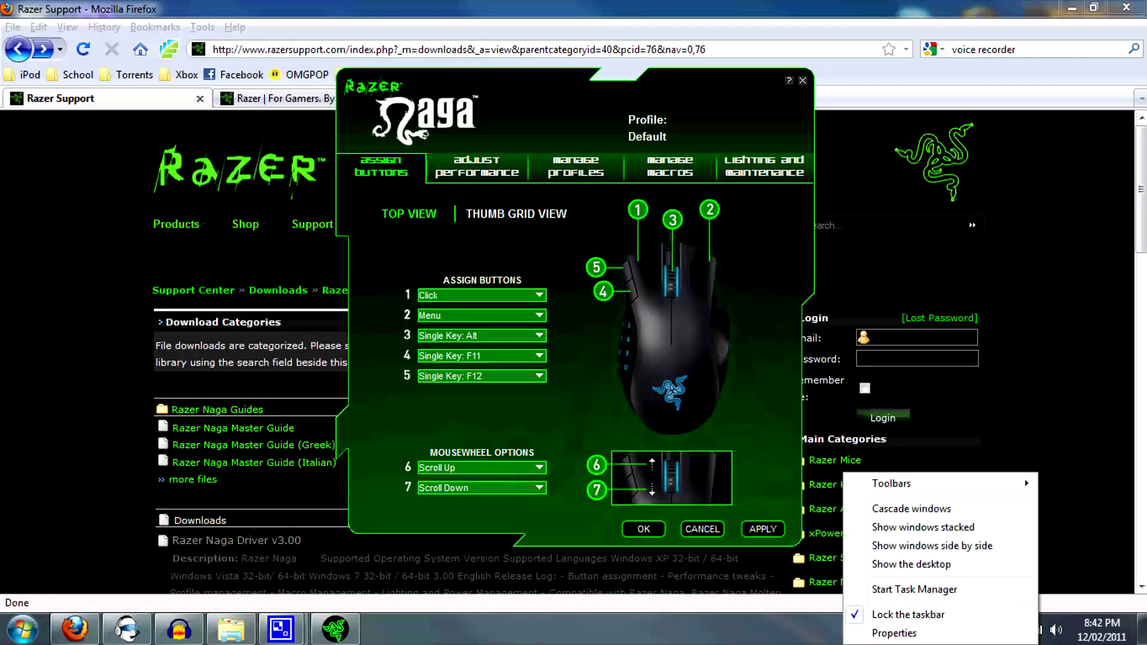
{"action": "key", "text": "Escape"}
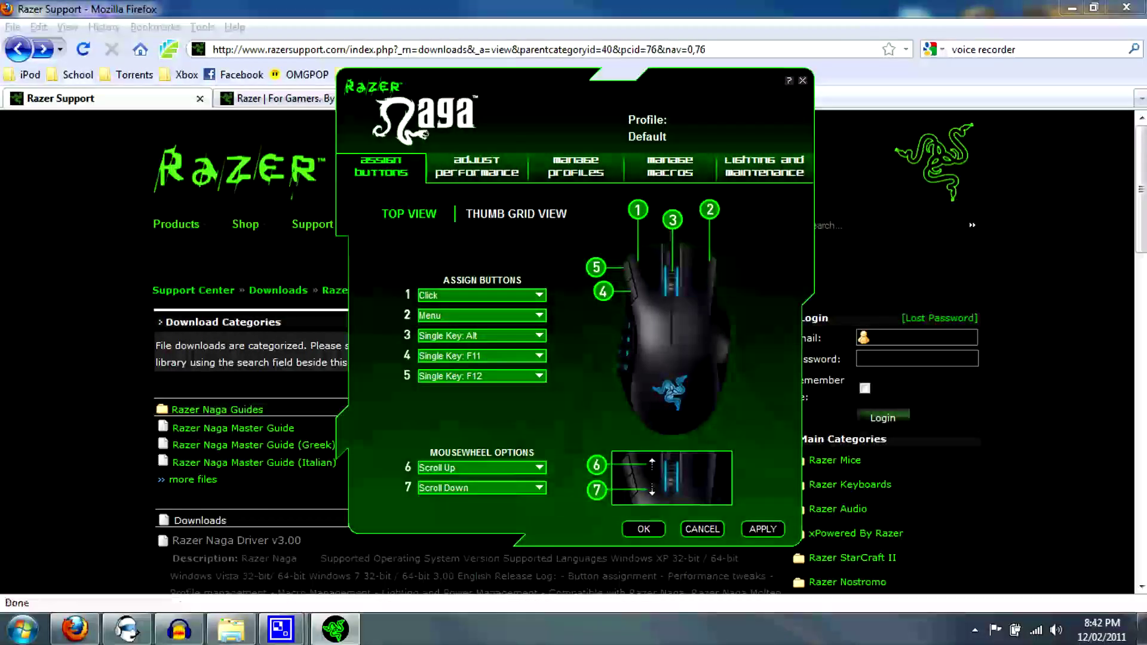
Step: Switch to Firefox and examine the price and availability of the Razer Naga on its store page
{"action": "key", "text": "alt+Tab"}
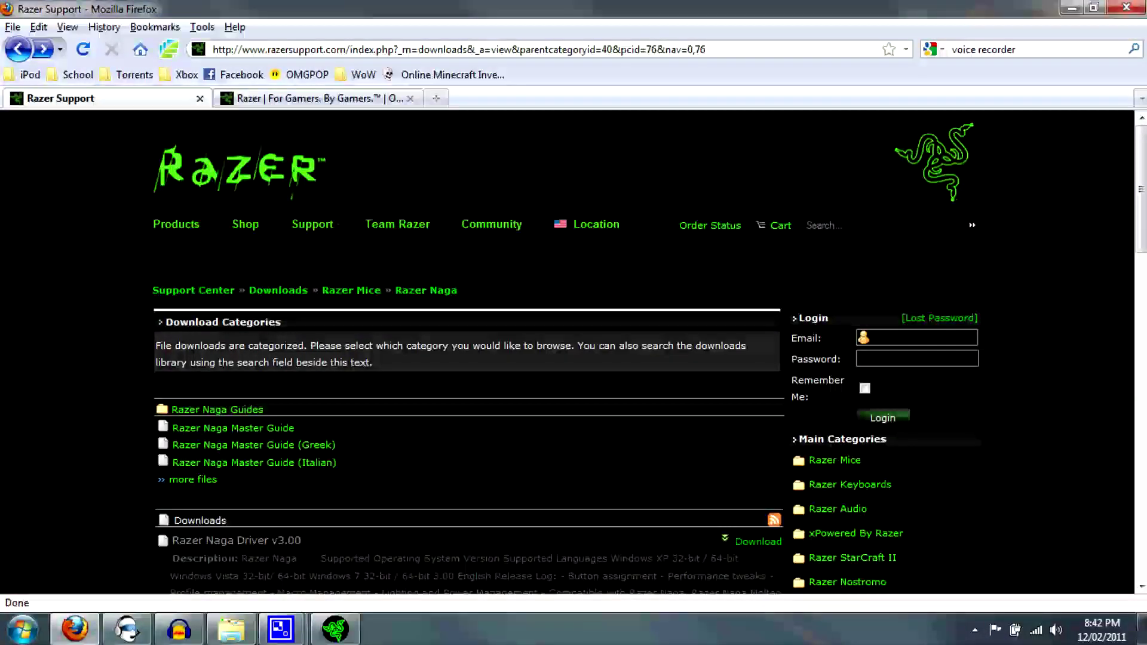
{"action": "scroll", "coordinate": [567, 352], "scroll_direction": "down", "scroll_amount": 13}
{"action": "scroll", "coordinate": [567, 352], "scroll_direction": "up", "scroll_amount": 13}
{"action": "left_click", "coordinate": [318, 98]}
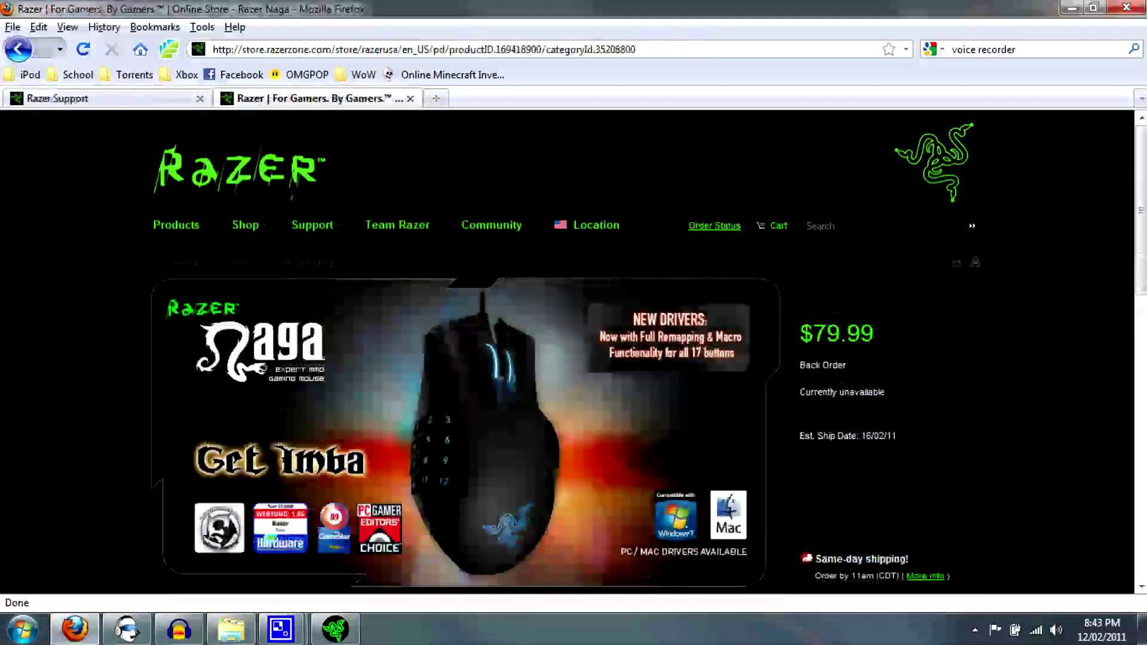
{"action": "scroll", "coordinate": [568, 352], "scroll_direction": "down", "scroll_amount": 5}
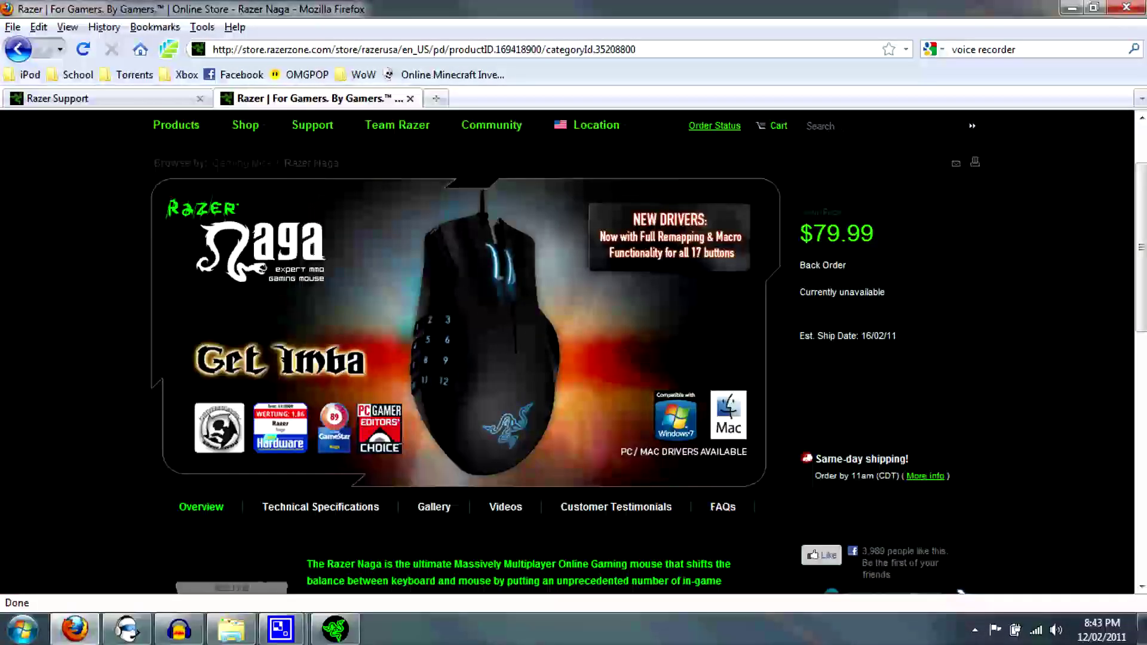
{"action": "left_click_drag", "start_coordinate": [800, 233], "coordinate": [874, 233]}
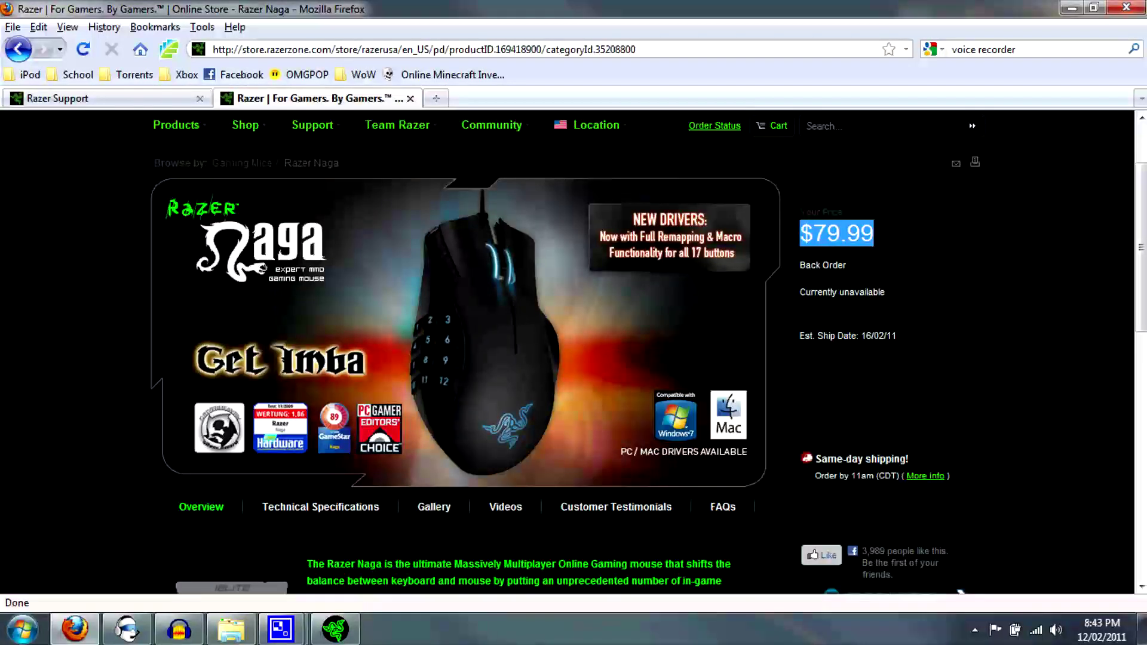
{"action": "scroll", "coordinate": [568, 353], "scroll_direction": "up", "scroll_amount": 3}
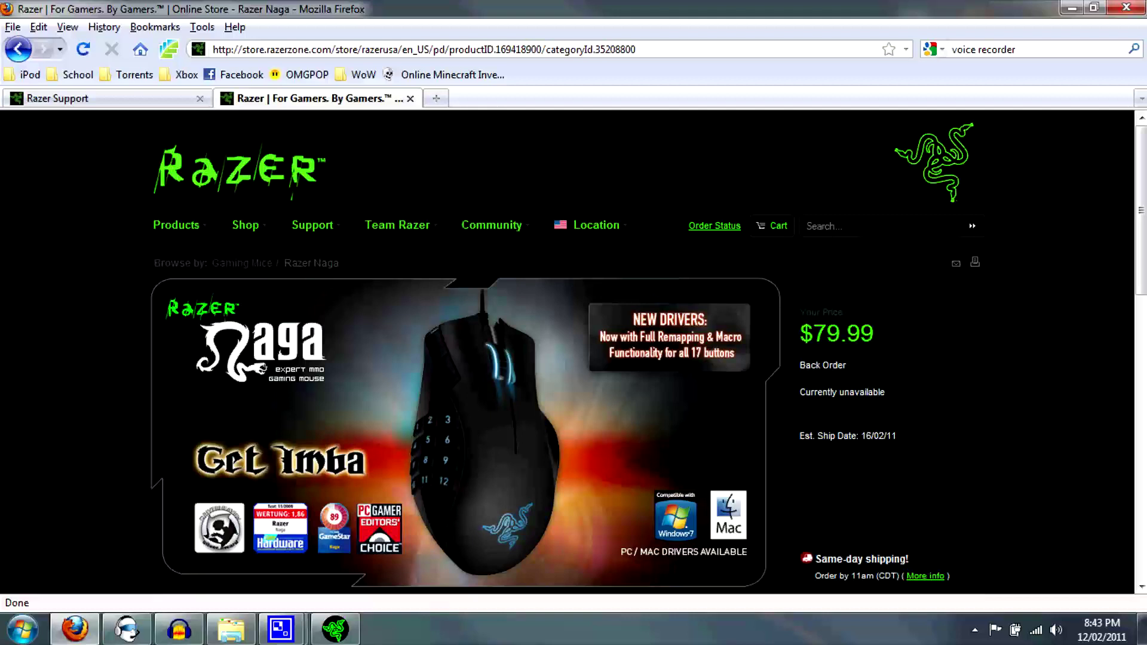
{"action": "scroll", "coordinate": [568, 352], "scroll_direction": "down", "scroll_amount": 3}
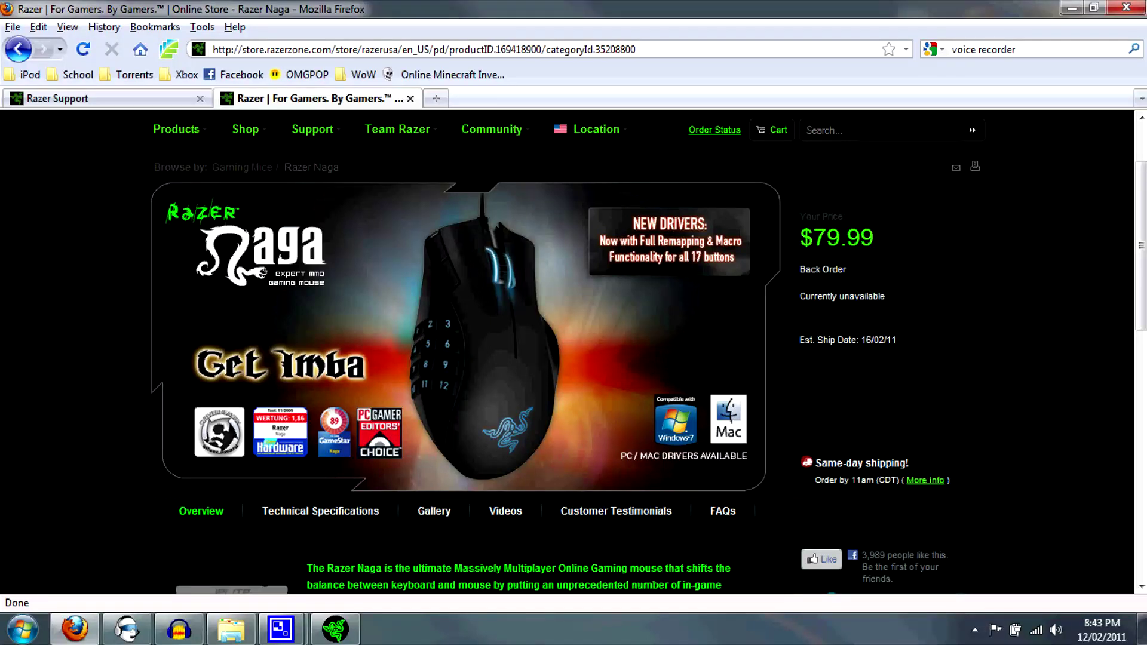
{"action": "scroll", "coordinate": [573, 352], "scroll_direction": "up", "scroll_amount": 3}
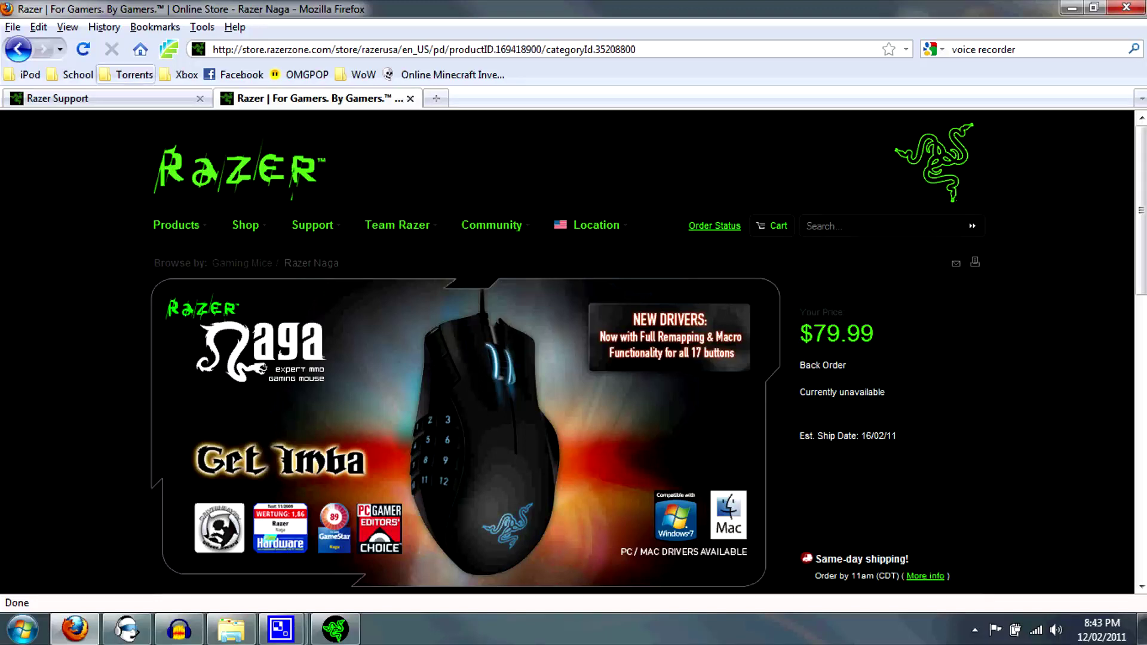
Step: Return to the Razer Support downloads page and locate the Razer Naga Driver v3.00 entry
{"action": "left_click", "coordinate": [57, 98]}
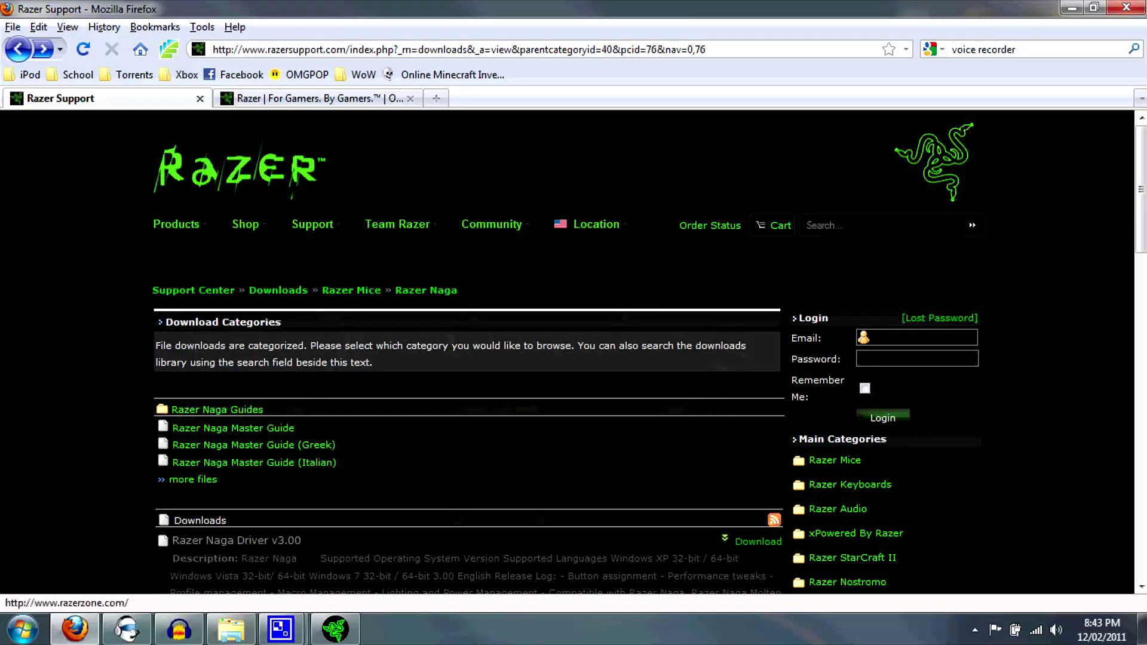
{"action": "mouse_move", "coordinate": [312, 224]}
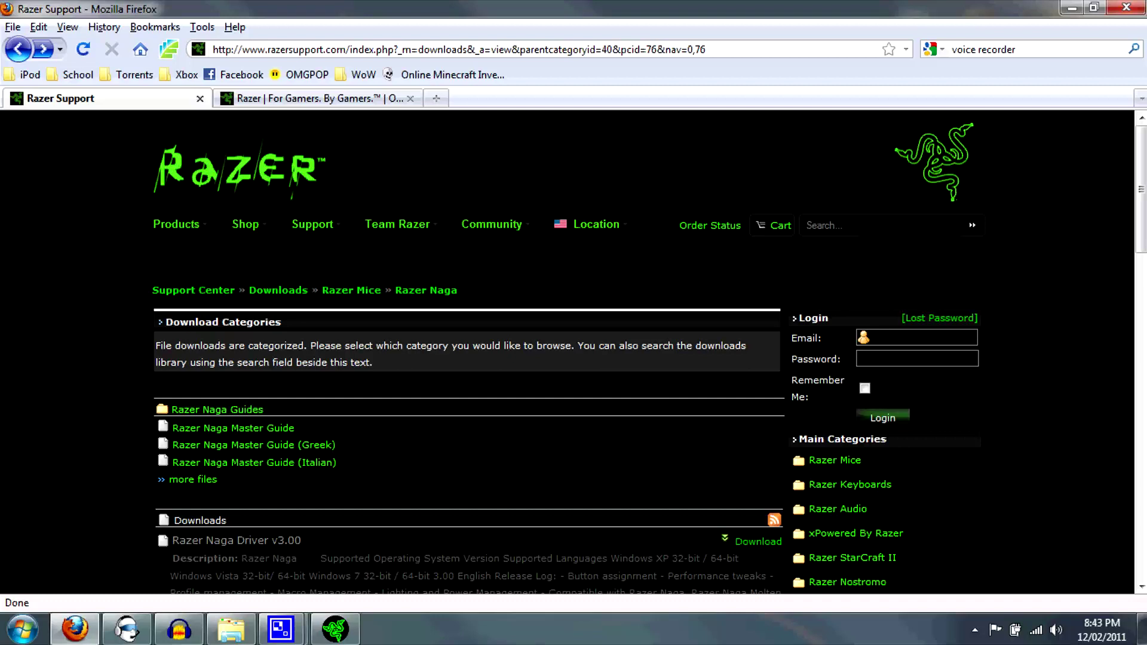
{"action": "scroll", "coordinate": [573, 353], "scroll_direction": "down", "scroll_amount": 3}
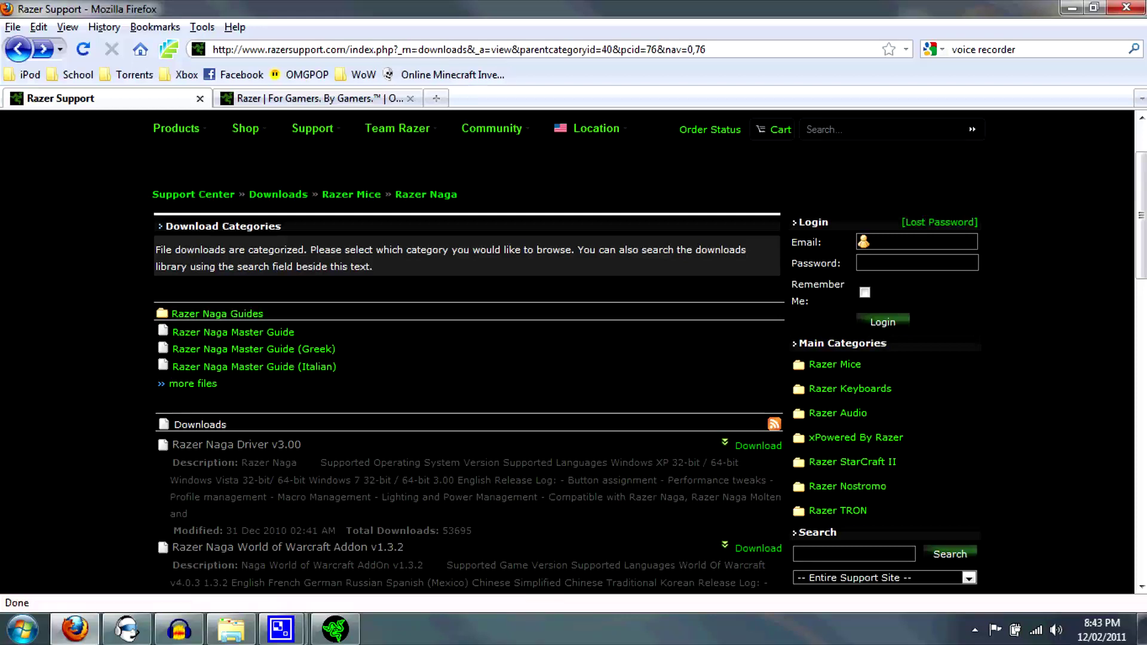
{"action": "left_click_drag", "start_coordinate": [707, 49], "coordinate": [212, 49]}
{"action": "scroll", "coordinate": [466, 353], "scroll_direction": "down", "scroll_amount": 3}
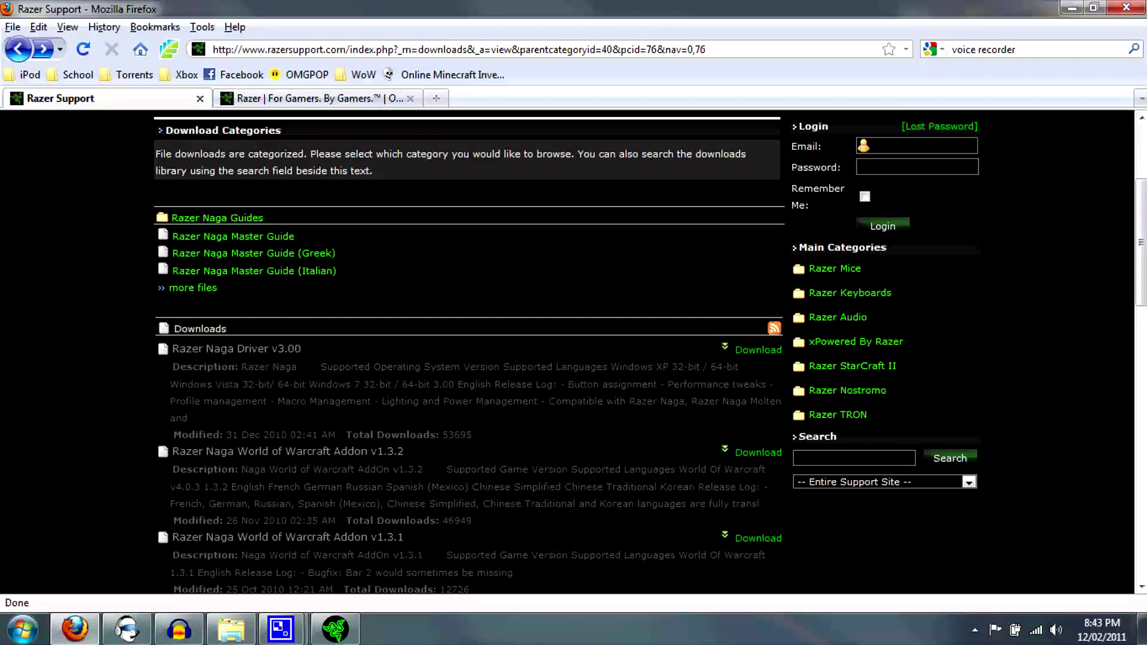
{"action": "left_click_drag", "start_coordinate": [302, 349], "coordinate": [171, 349]}
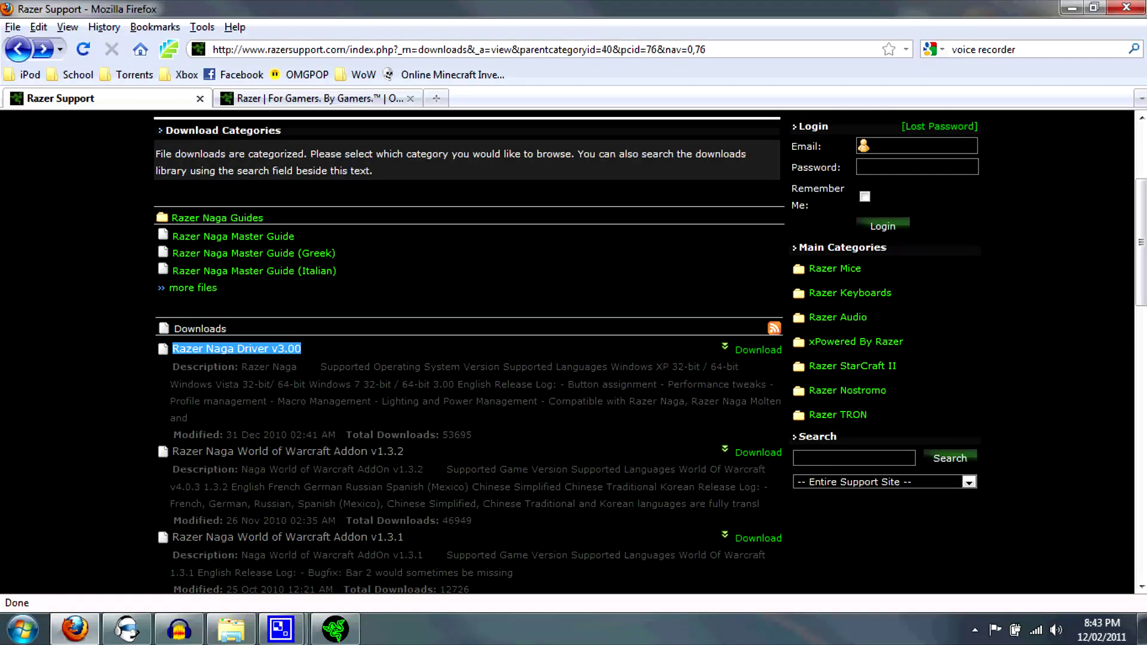
Step: Examine the World of Warcraft Addon v1.3.2 and Firmware Updater v1.13 entries in the Razer Naga downloads list
{"action": "scroll", "coordinate": [466, 352], "scroll_direction": "down", "scroll_amount": 3}
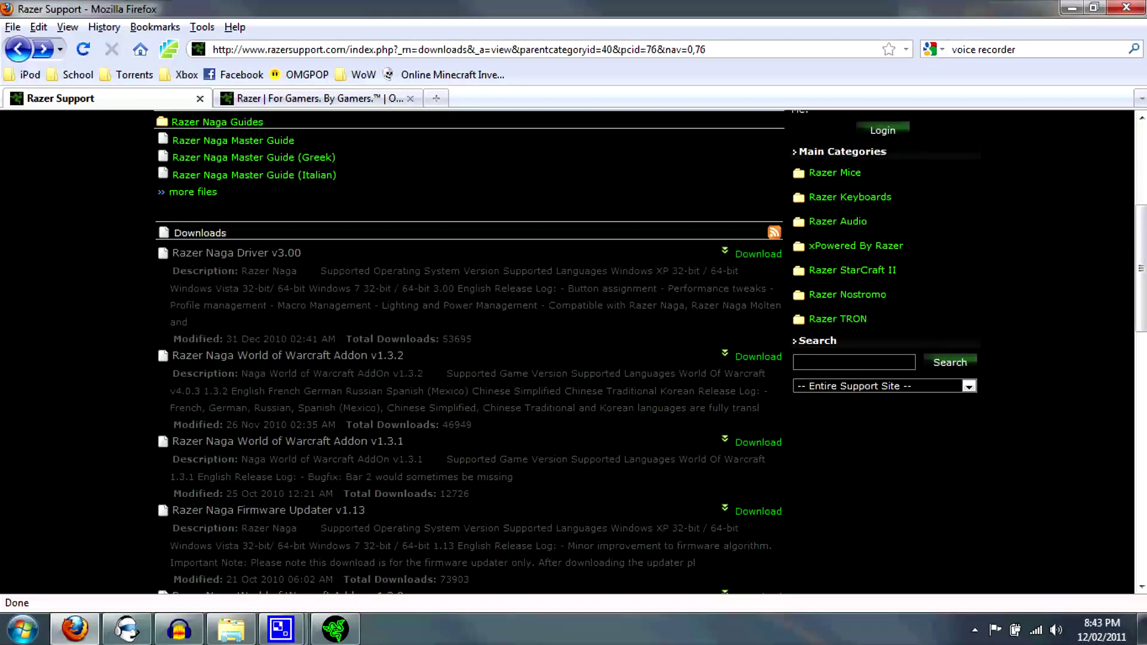
{"action": "left_click_drag", "start_coordinate": [404, 355], "coordinate": [159, 355]}
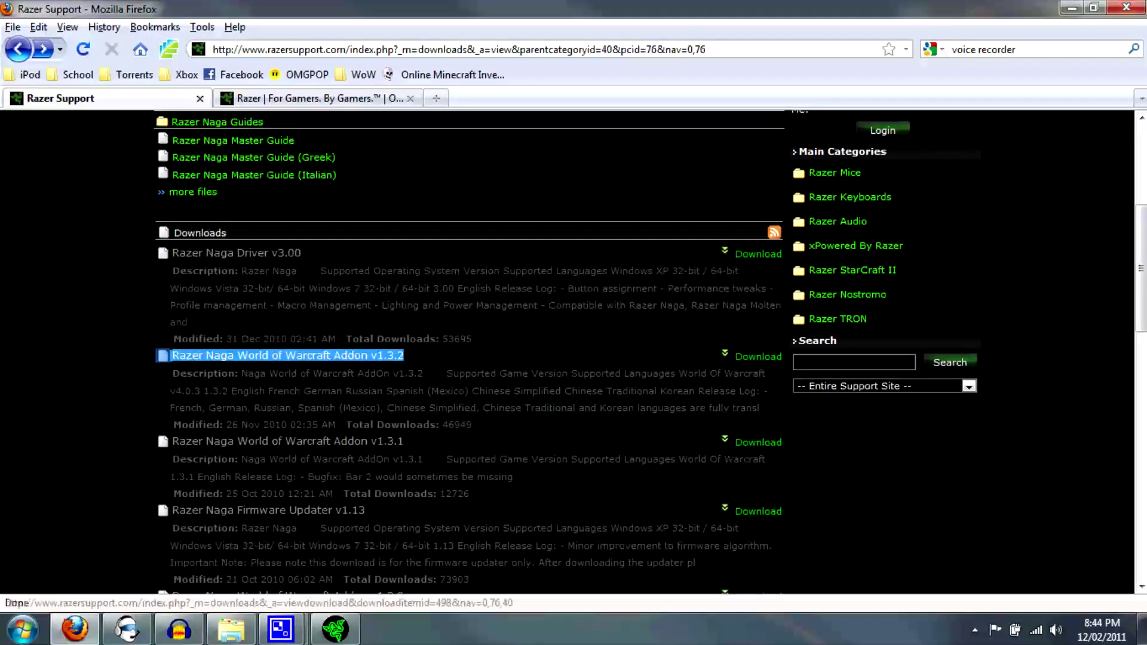
{"action": "scroll", "coordinate": [287, 355], "scroll_direction": "down", "scroll_amount": 3}
{"action": "scroll", "coordinate": [567, 352], "scroll_direction": "down", "scroll_amount": 15}
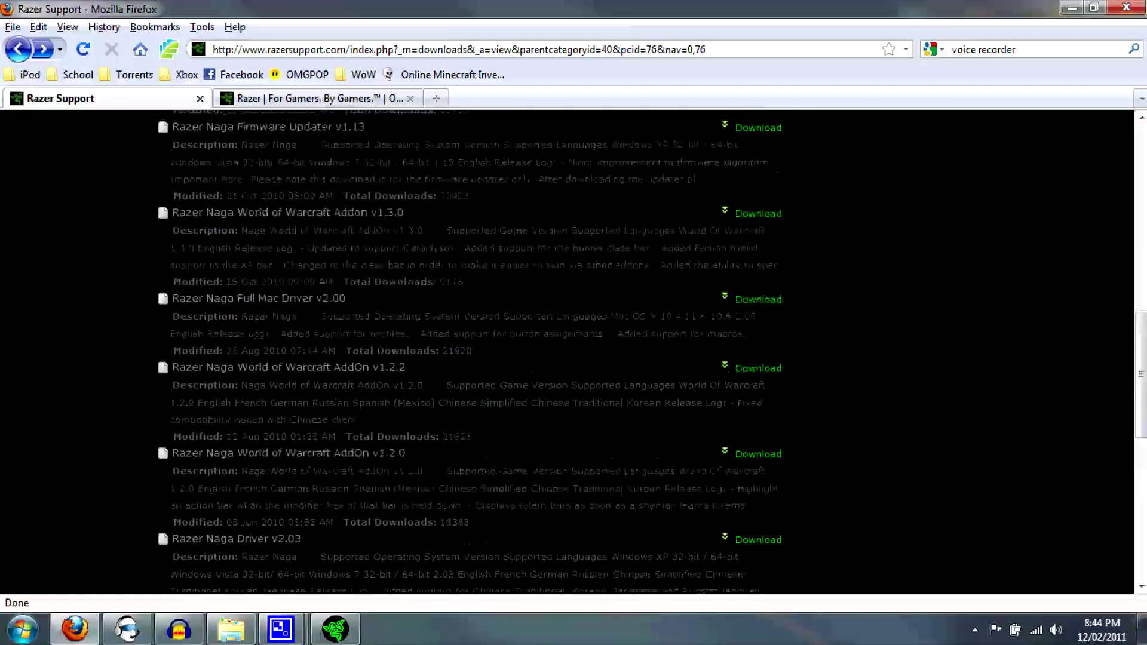
{"action": "scroll", "coordinate": [652, 352], "scroll_direction": "up", "scroll_amount": 3}
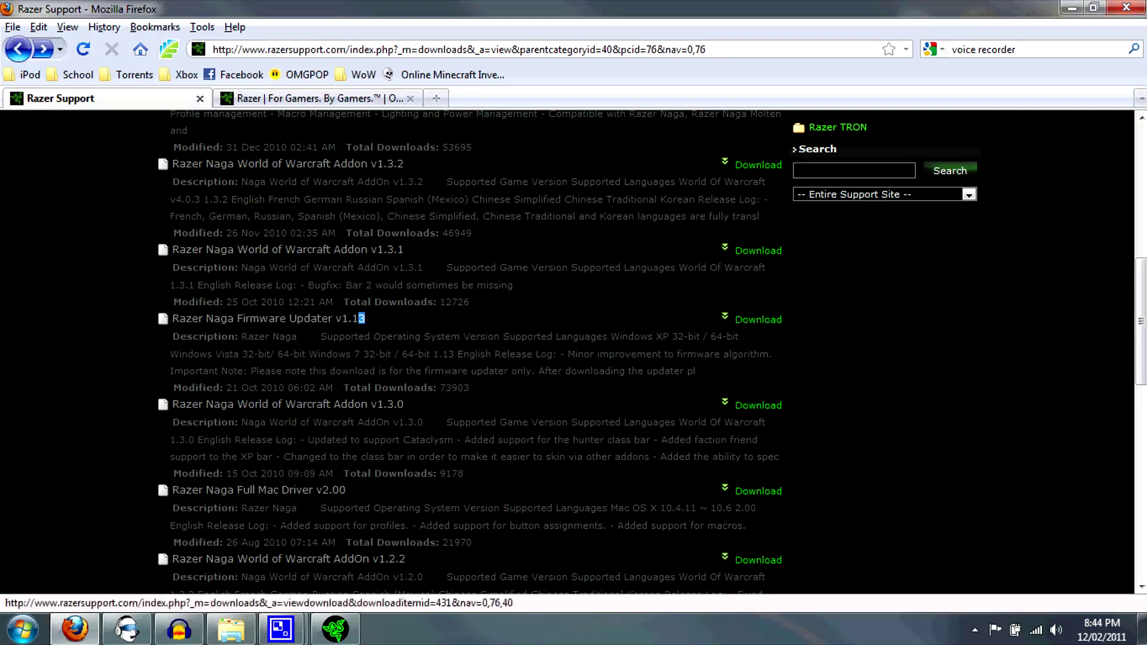
{"action": "left_click_drag", "start_coordinate": [364, 318], "coordinate": [171, 318]}
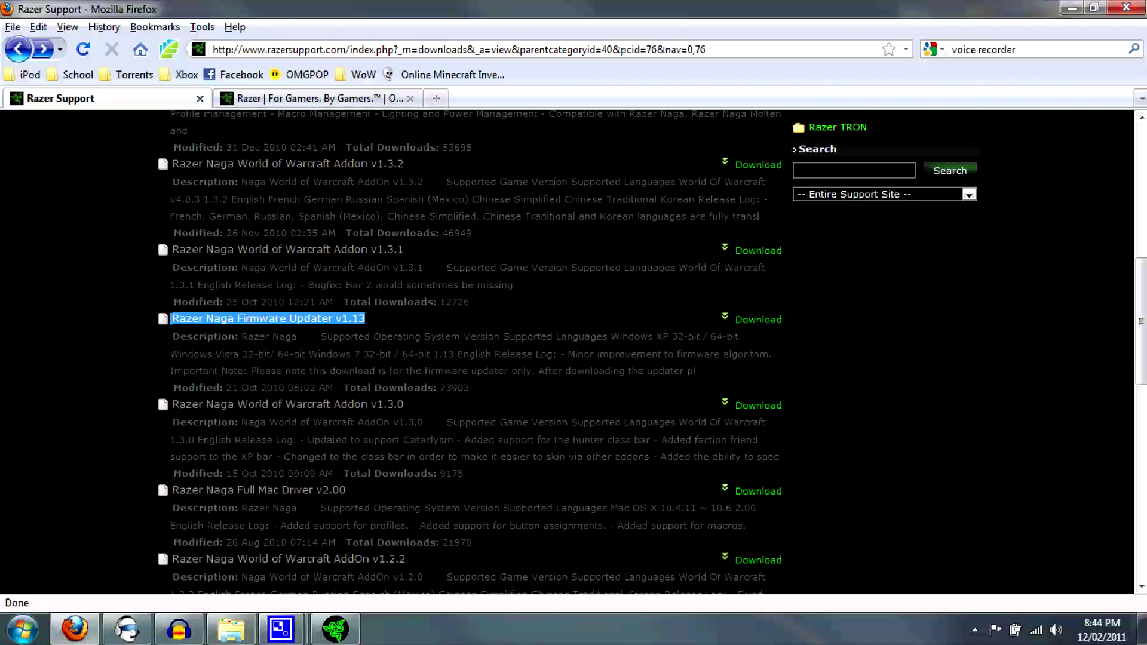
{"action": "left_click", "coordinate": [171, 319]}
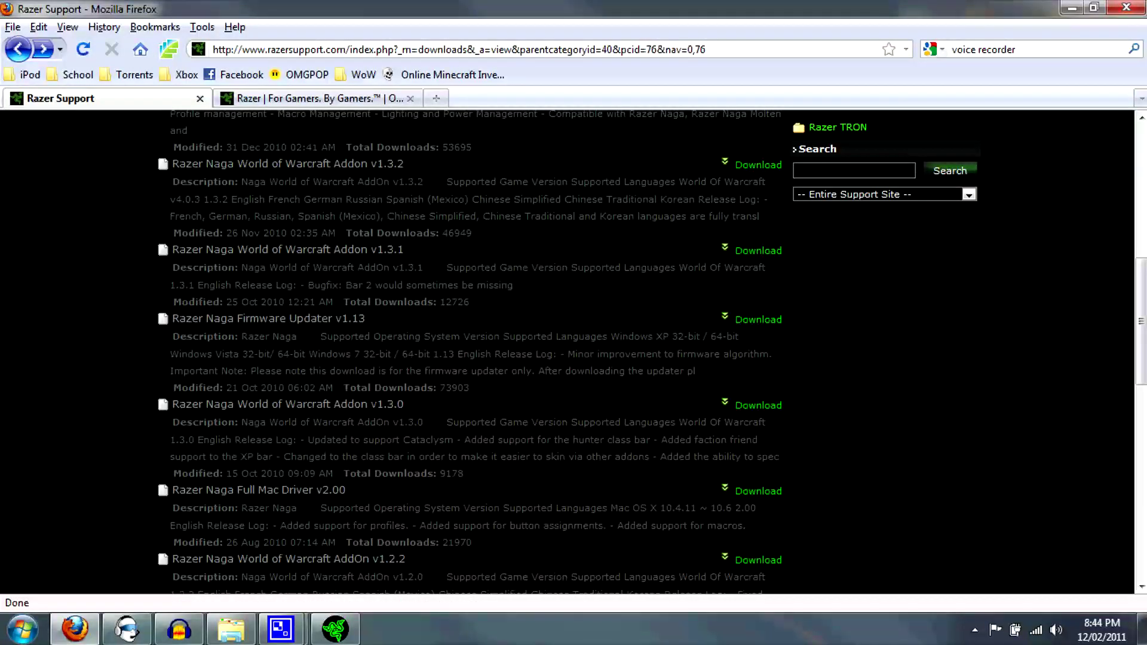
Step: Switch to the Razer Naga configurator and review the assignment options for button 3 and the thumb grid assignments
{"action": "left_click", "coordinate": [335, 629]}
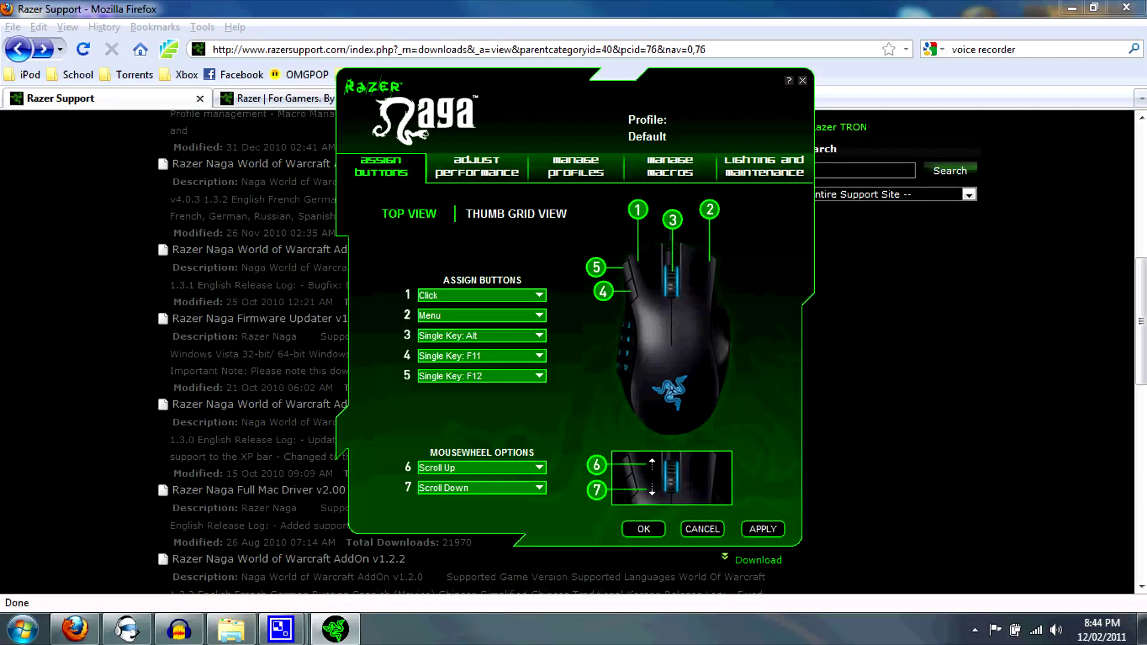
{"action": "left_click", "coordinate": [481, 335]}
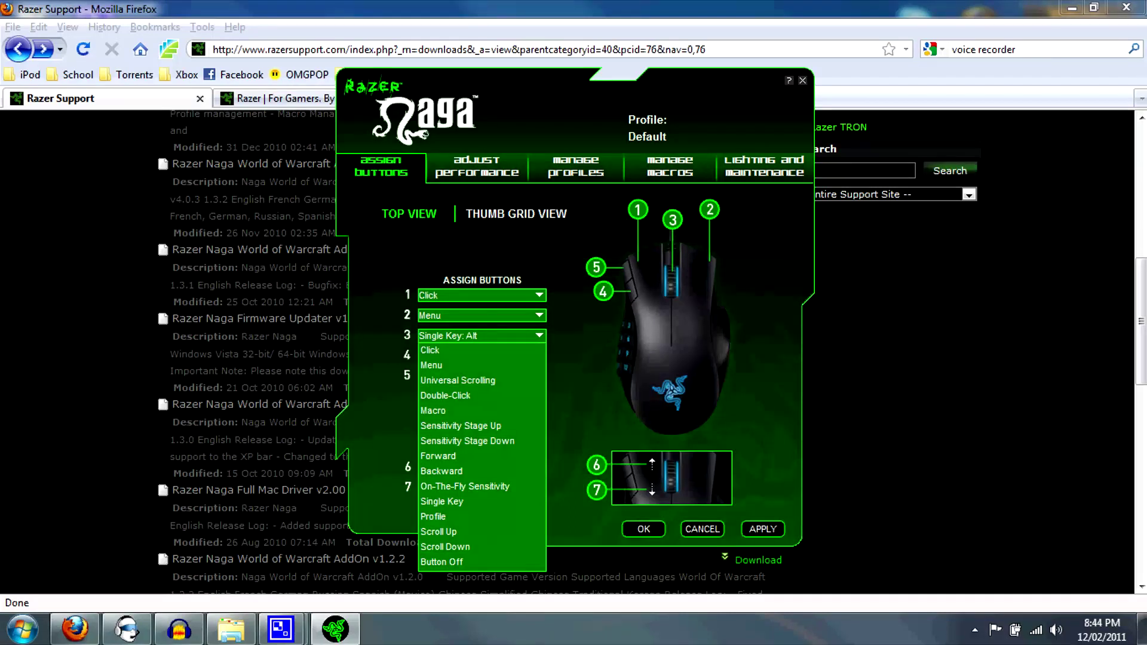
{"action": "key", "text": "Escape"}
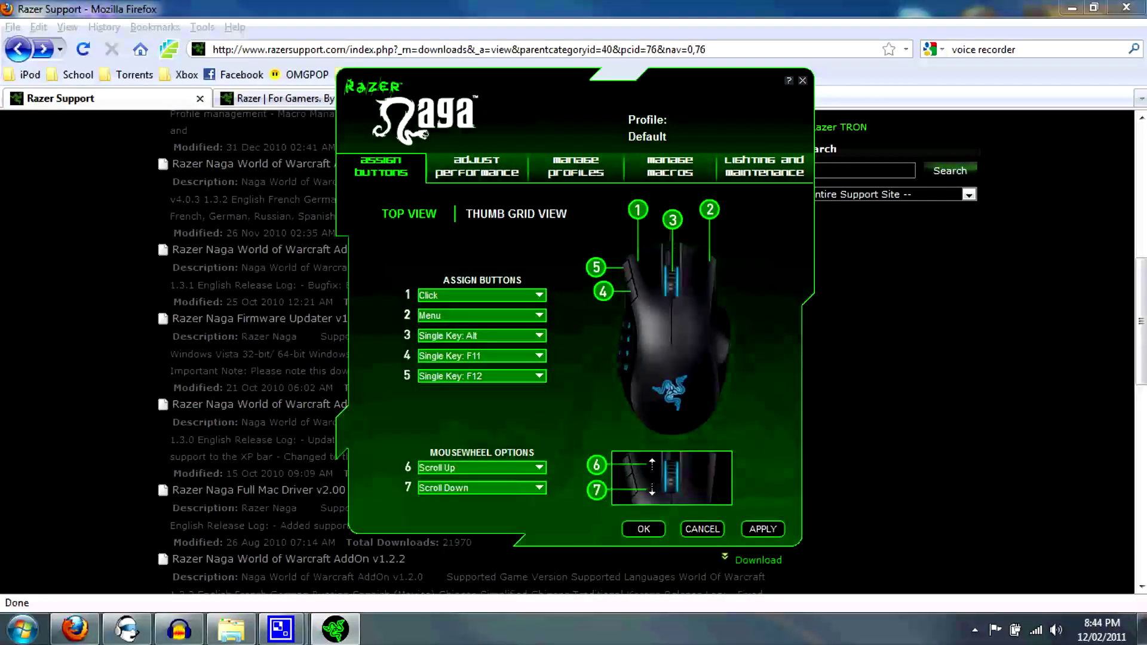
{"action": "left_click", "coordinate": [481, 335]}
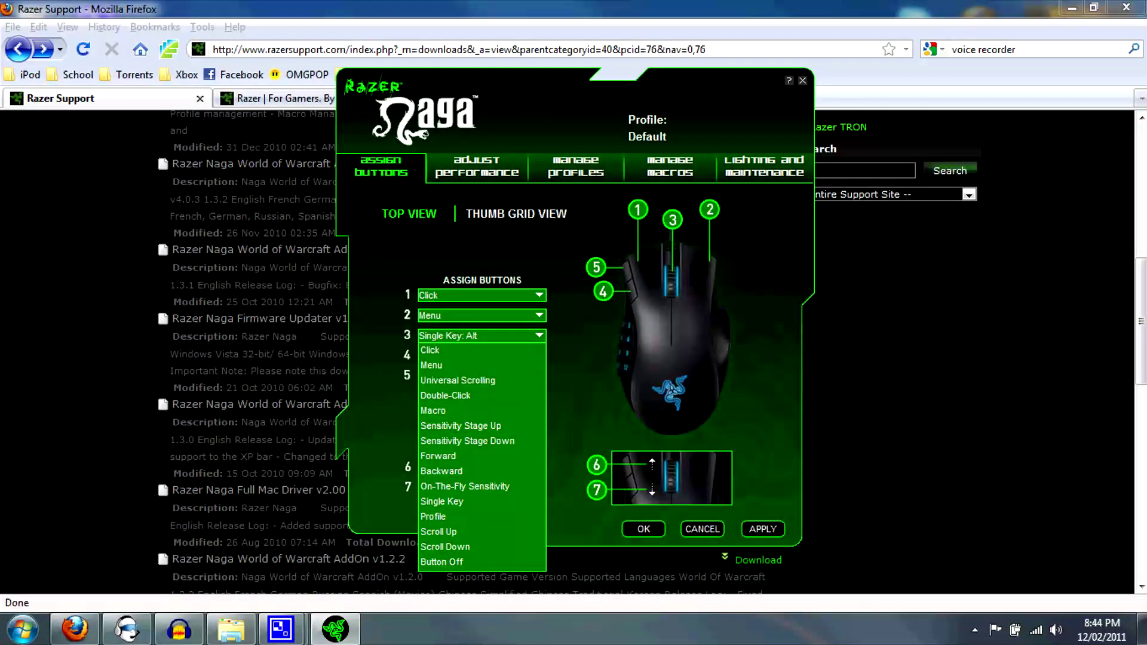
{"action": "key", "text": "Escape"}
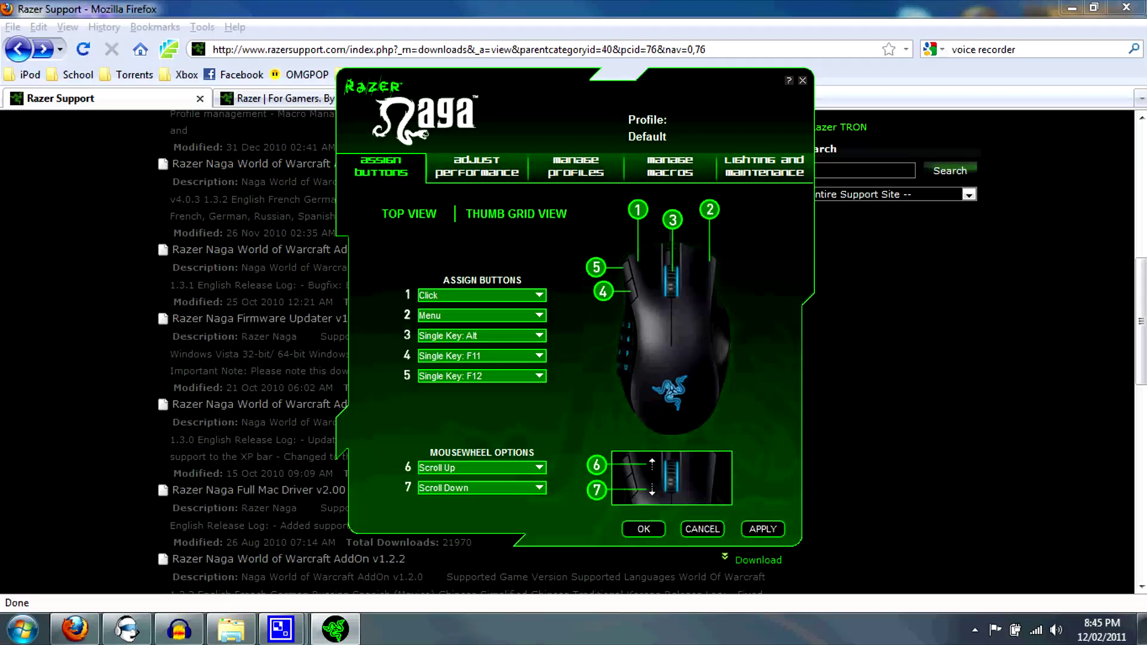
{"action": "left_click", "coordinate": [517, 213]}
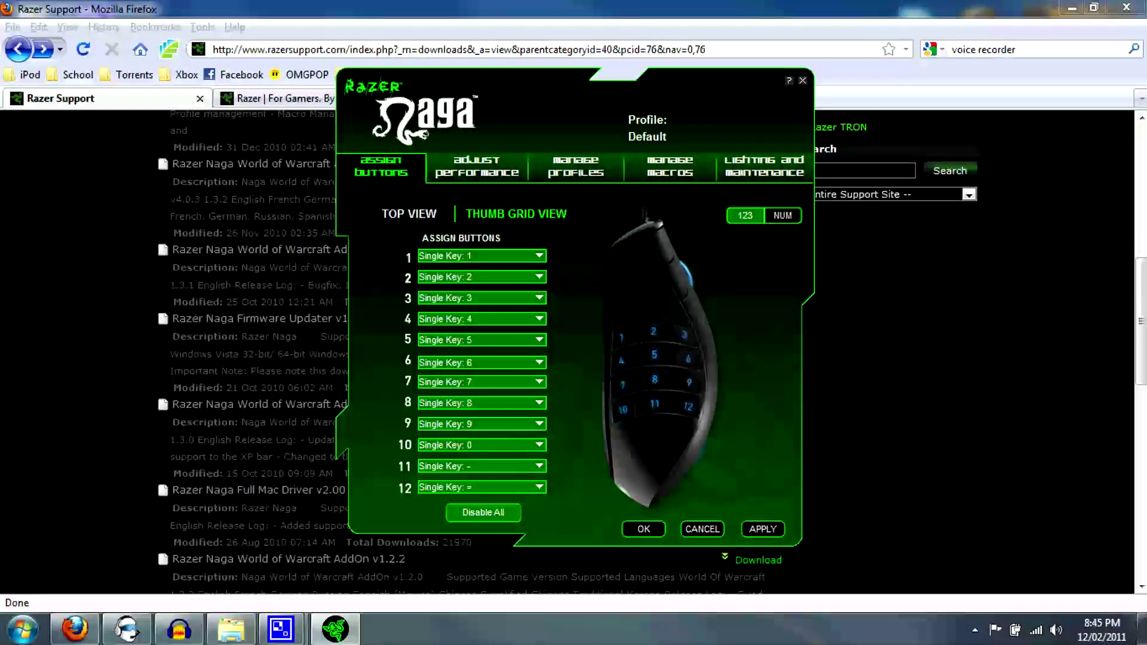
Step: Create a new macro named Test1
{"action": "left_click", "coordinate": [670, 166]}
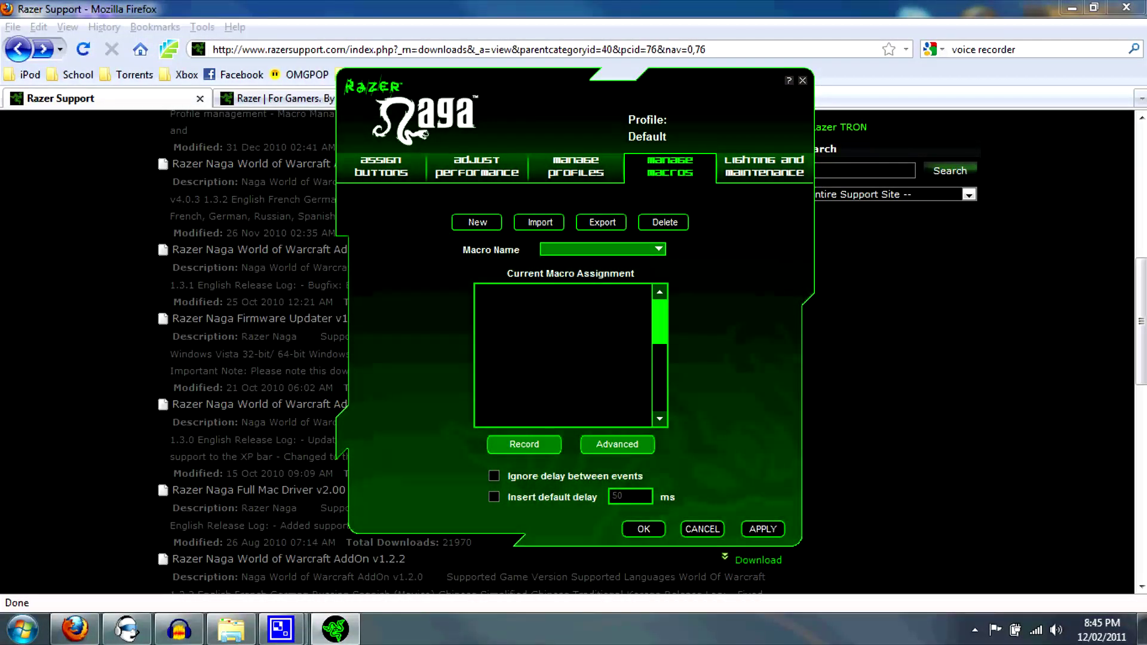
{"action": "left_click", "coordinate": [477, 222]}
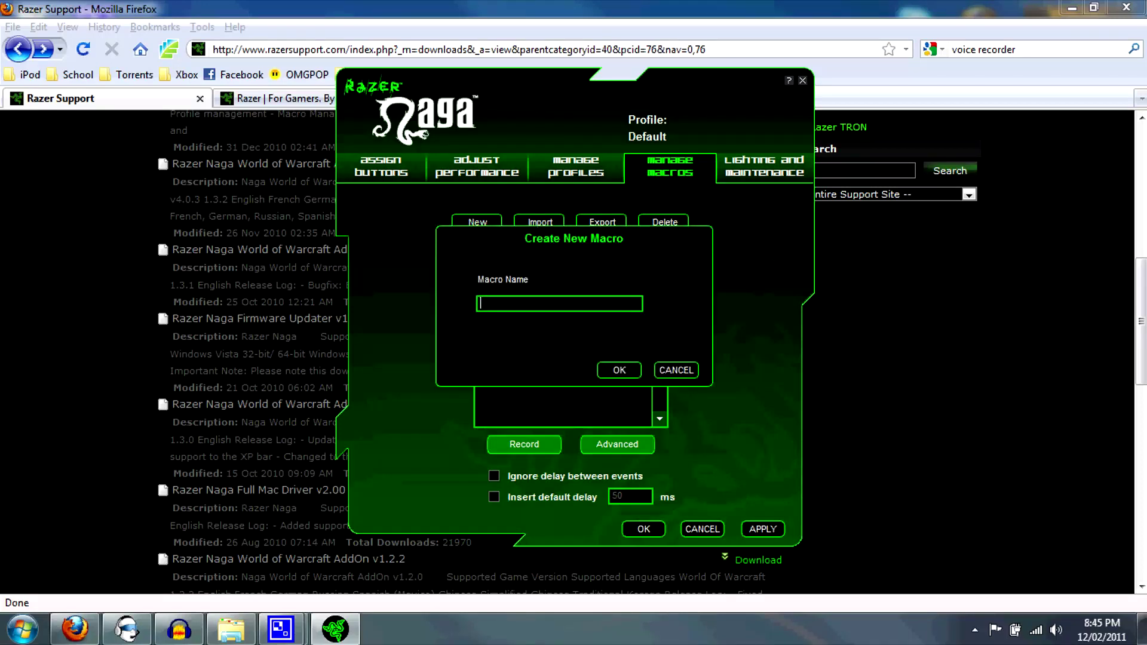
{"action": "type", "text": "Test1"}
{"action": "key", "text": "Return"}
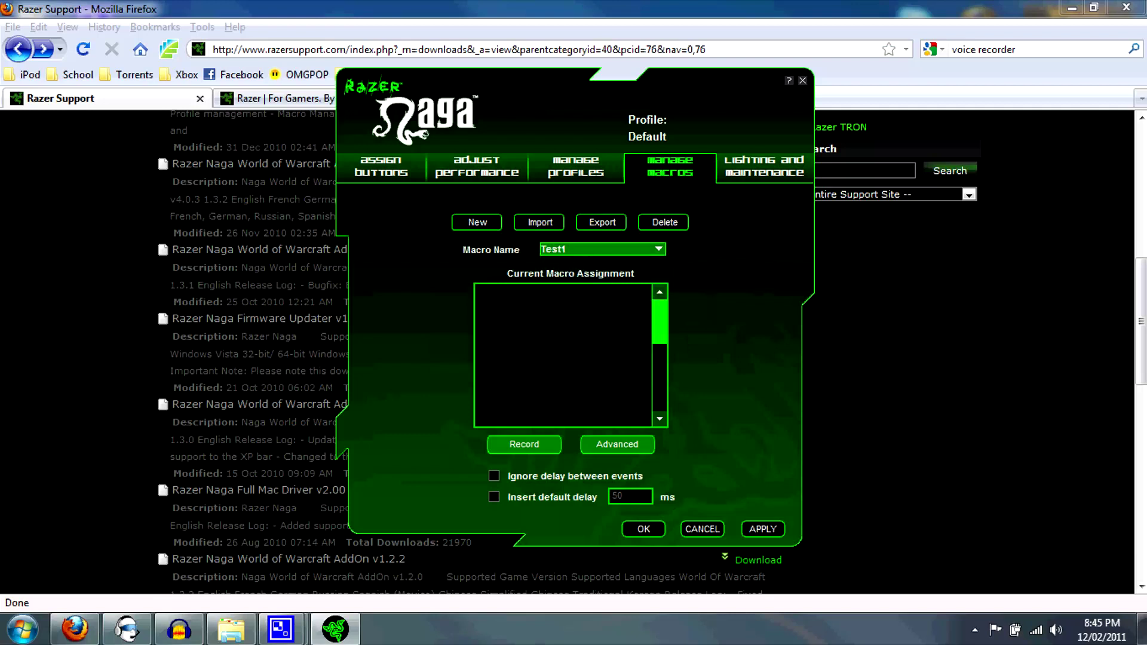
Step: Record the keystrokes 1 and 2 into the Test1 macro
{"action": "left_click", "coordinate": [524, 444]}
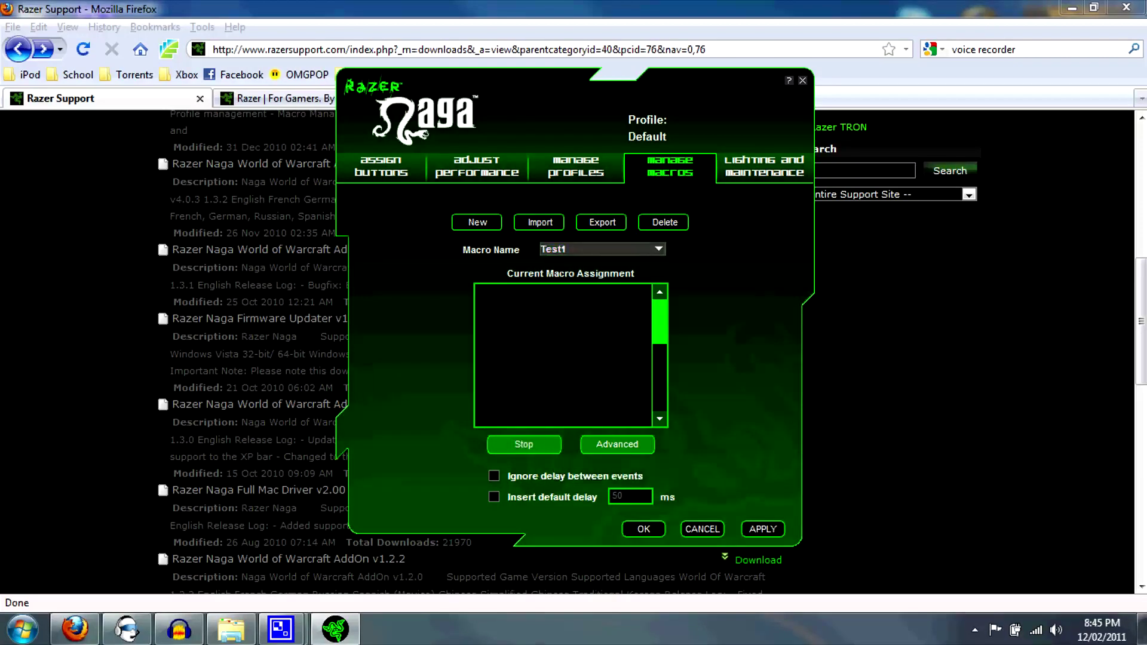
{"action": "key", "text": "1"}
{"action": "key", "text": "2"}
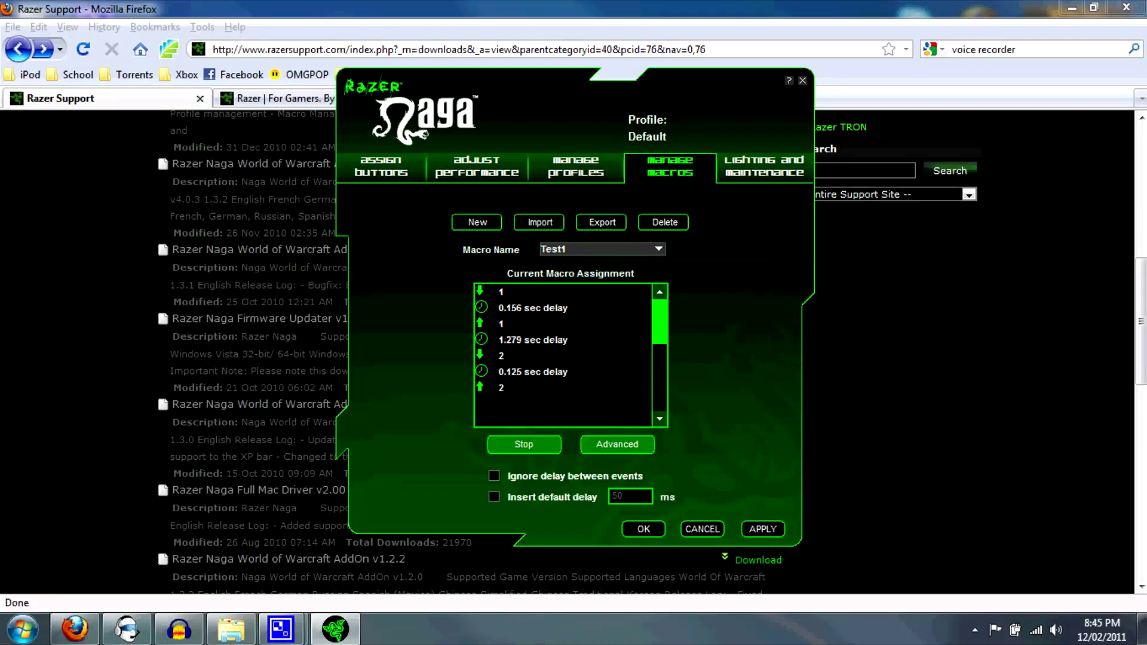
{"action": "left_click", "coordinate": [524, 444]}
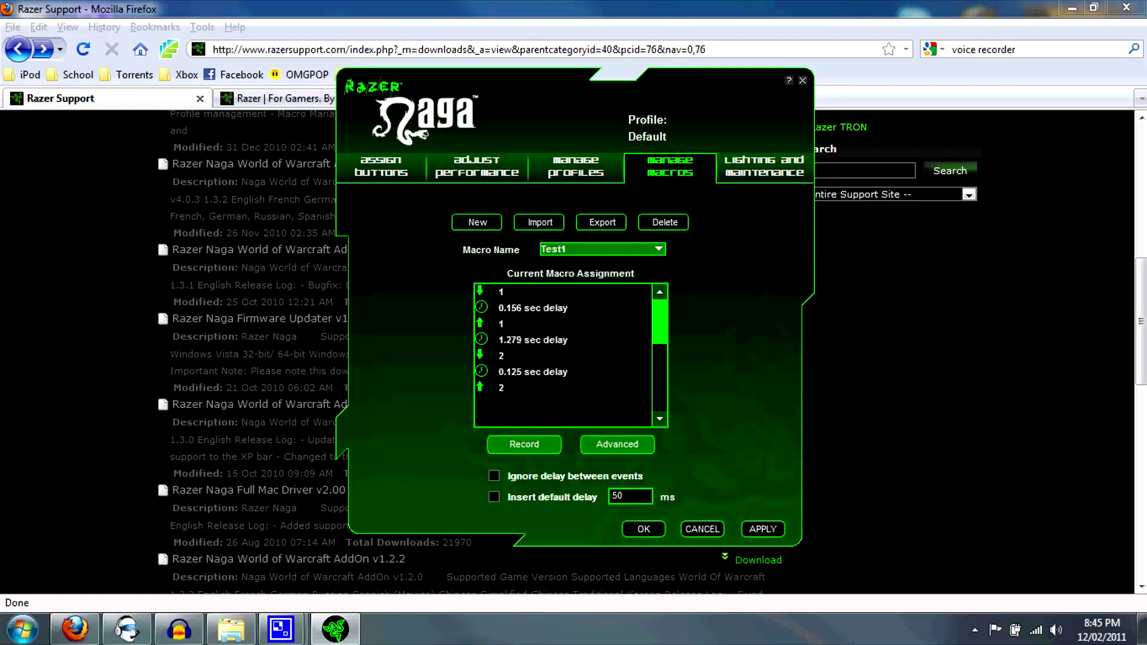
Step: Delete the Test1 macro and confirm its removal
{"action": "left_click", "coordinate": [665, 222]}
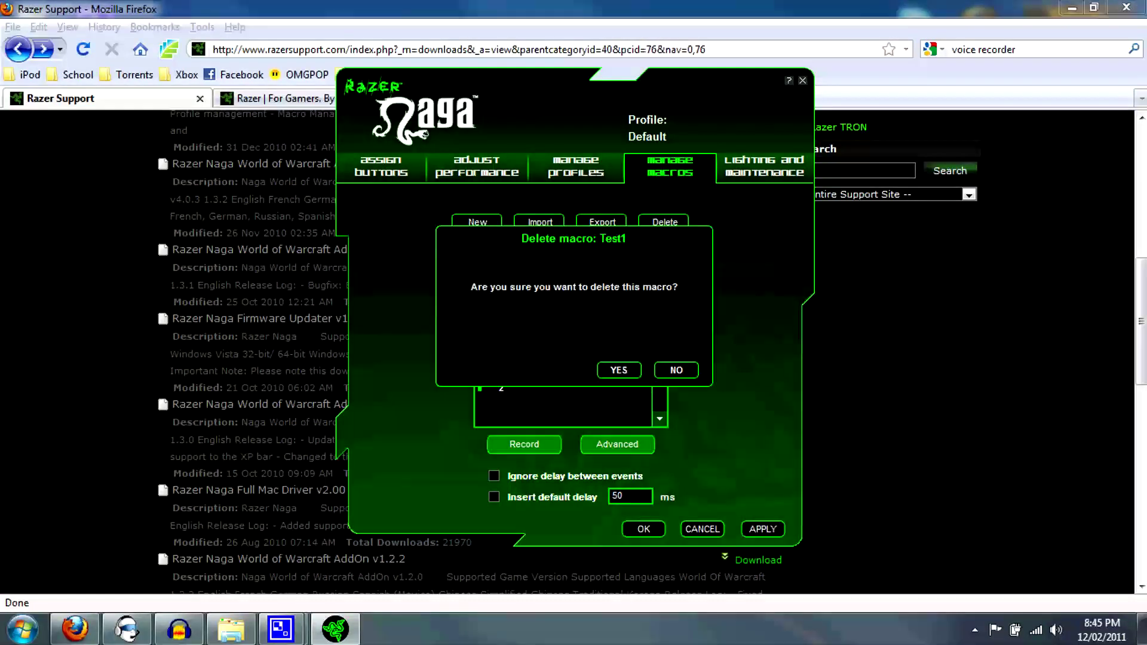
{"action": "left_click", "coordinate": [618, 370]}
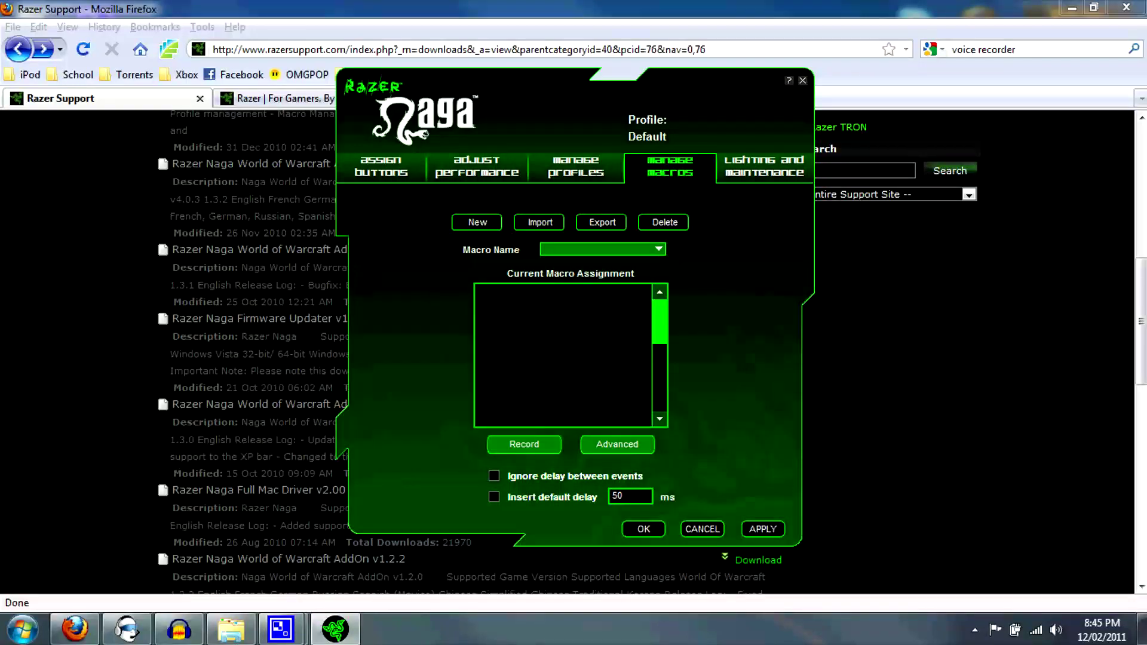
Step: Create a new macro named Test1
{"action": "left_click", "coordinate": [478, 222]}
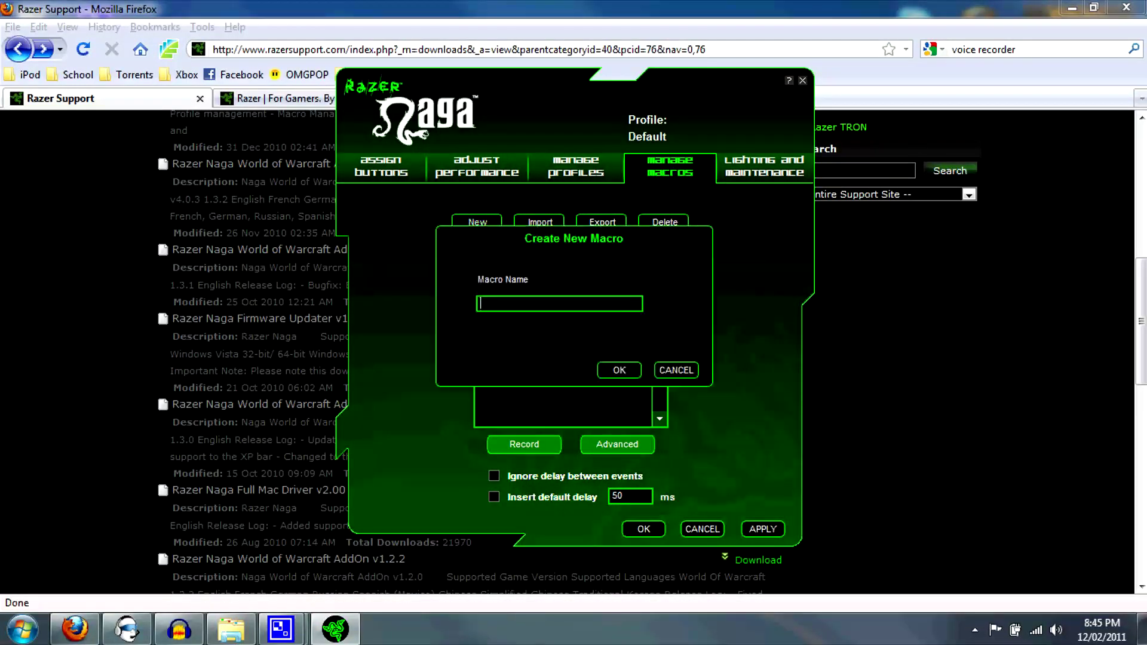
{"action": "type", "text": "Test1"}
{"action": "key", "text": "Return"}
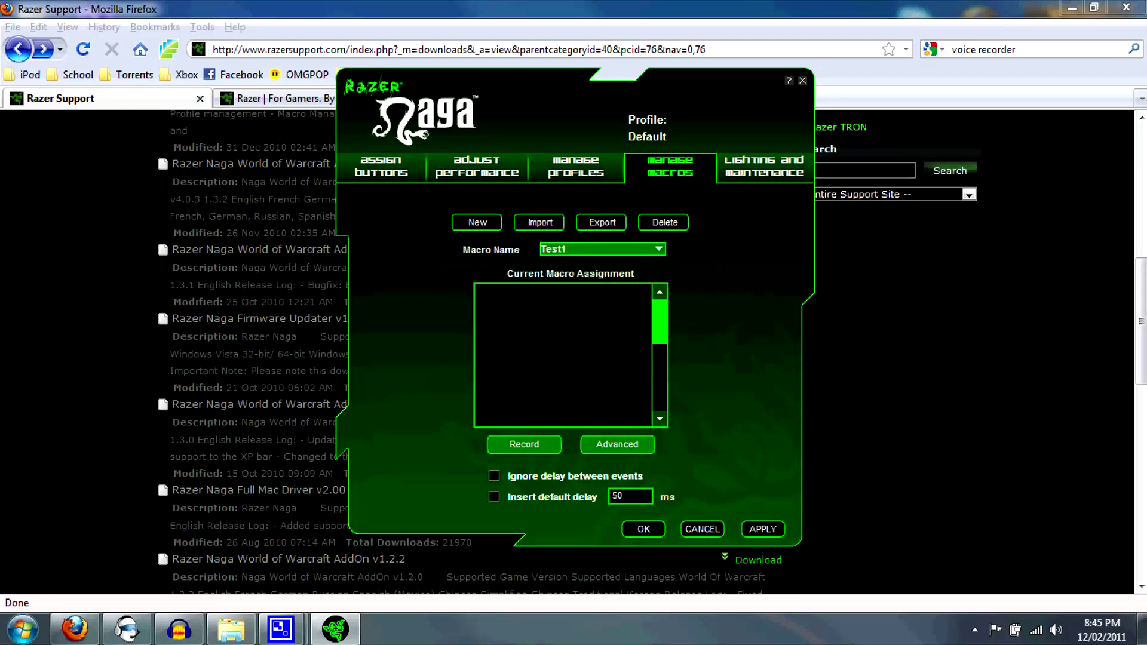
Step: Ignore the delay between events and record the keystrokes Alt+9, 9 and 8 into the Test1 macro
{"action": "left_click", "coordinate": [494, 475]}
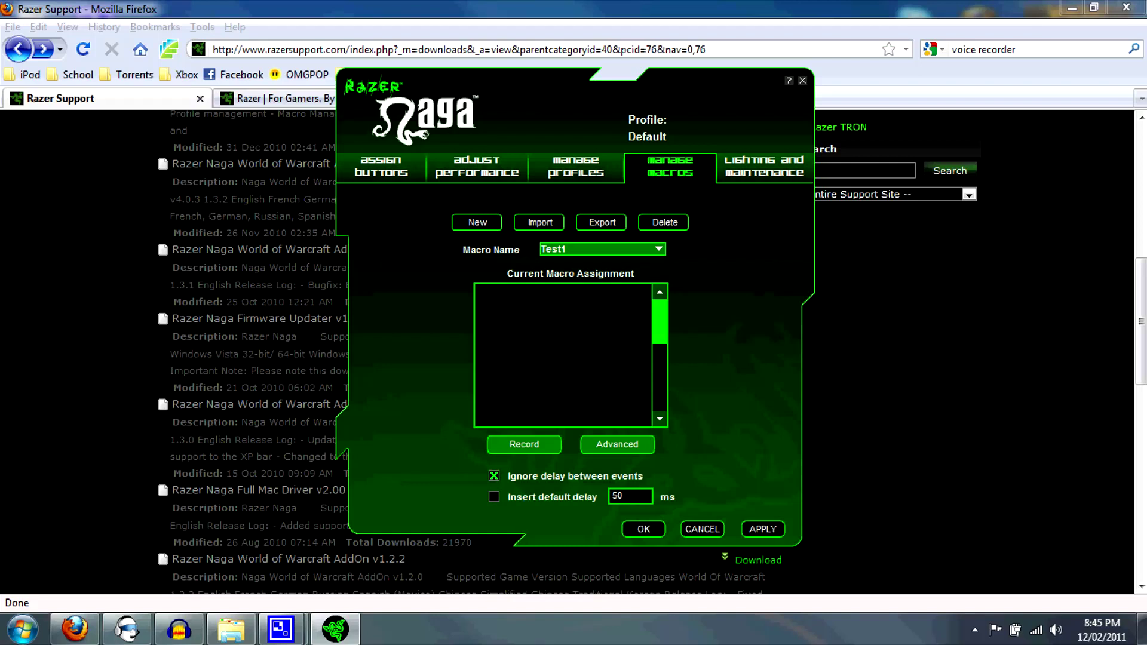
{"action": "left_click", "coordinate": [524, 444]}
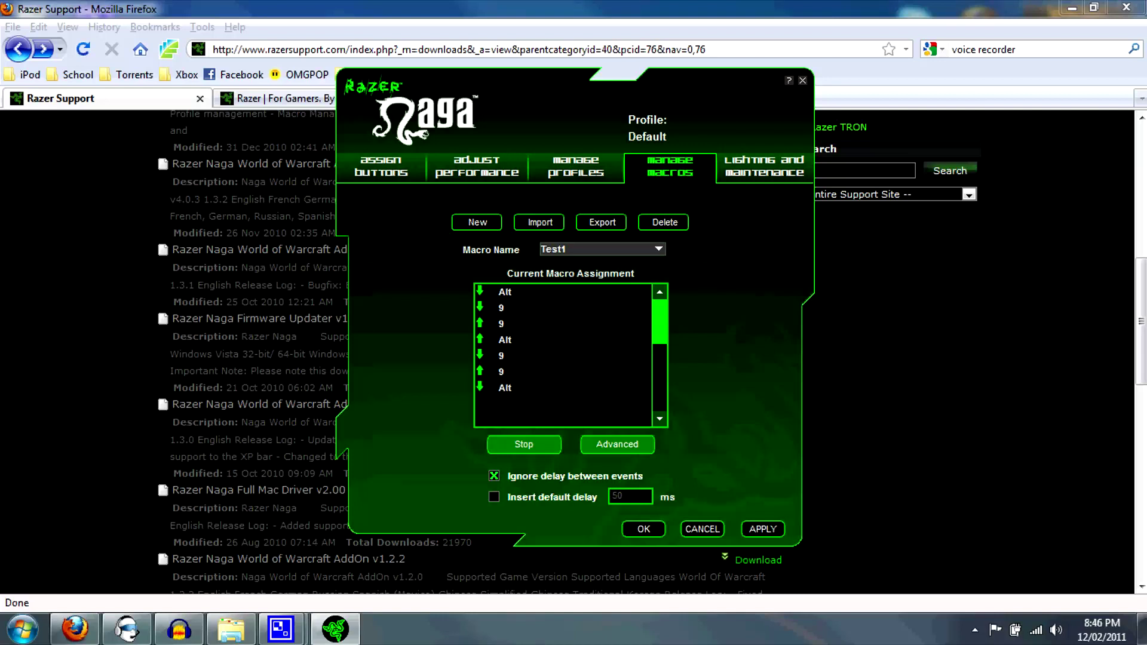
{"action": "key", "text": "8"}
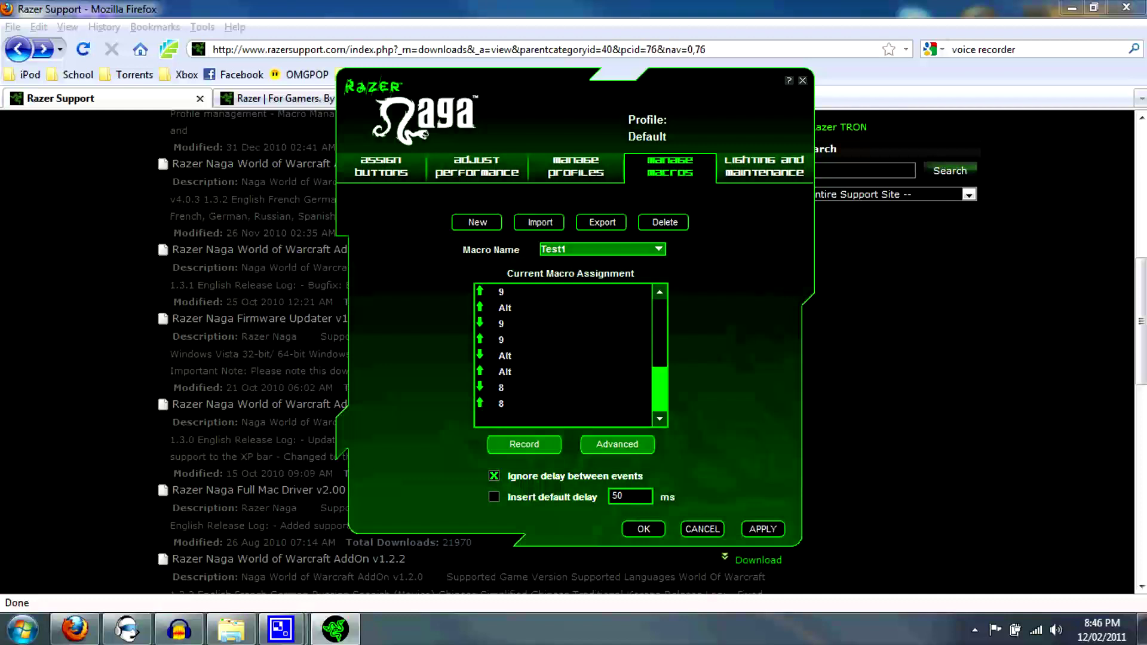
Step: Delete the extra Alt press and Alt release just before the 8 in the Test1 macro
{"action": "right_click", "coordinate": [514, 353]}
{"action": "left_click", "coordinate": [528, 386]}
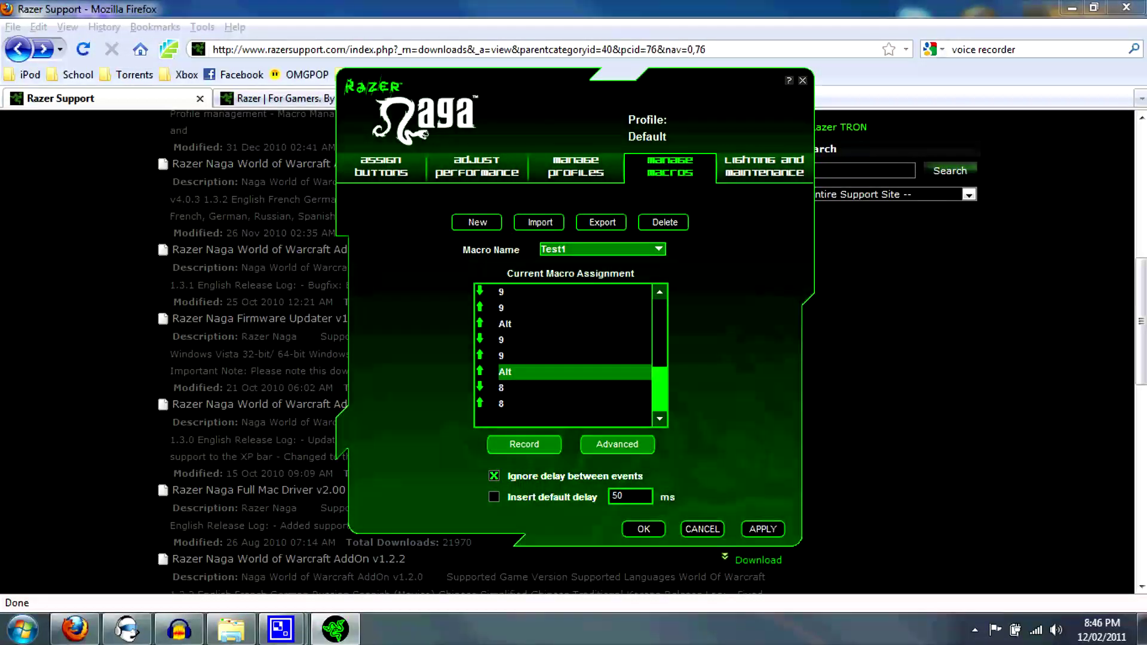
{"action": "right_click", "coordinate": [512, 369]}
{"action": "left_click", "coordinate": [526, 403]}
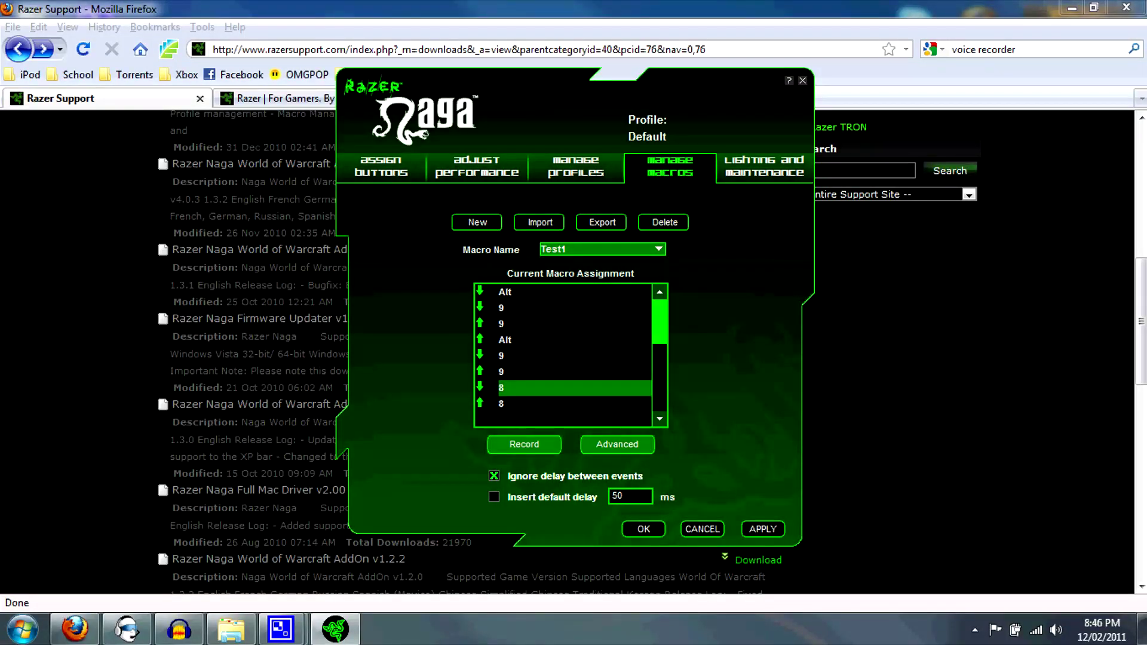
Step: Assign the Test1 macro to thumb grid button 12, apply the change and close the configurator
{"action": "left_click", "coordinate": [477, 166]}
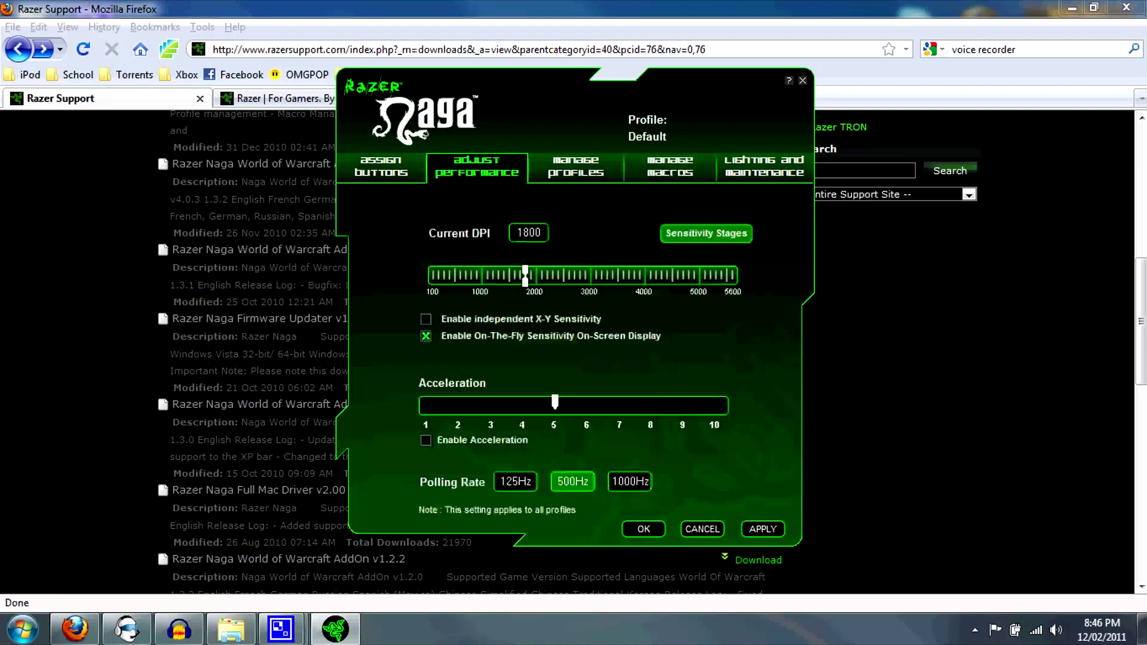
{"action": "left_click", "coordinate": [381, 166]}
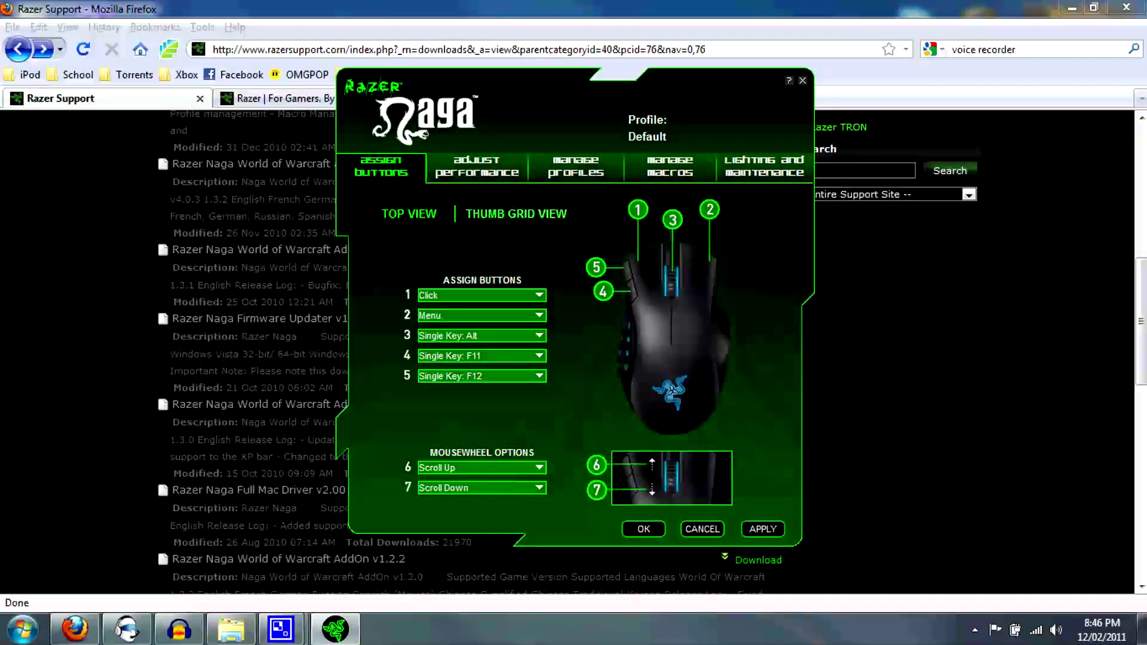
{"action": "left_click", "coordinate": [516, 214]}
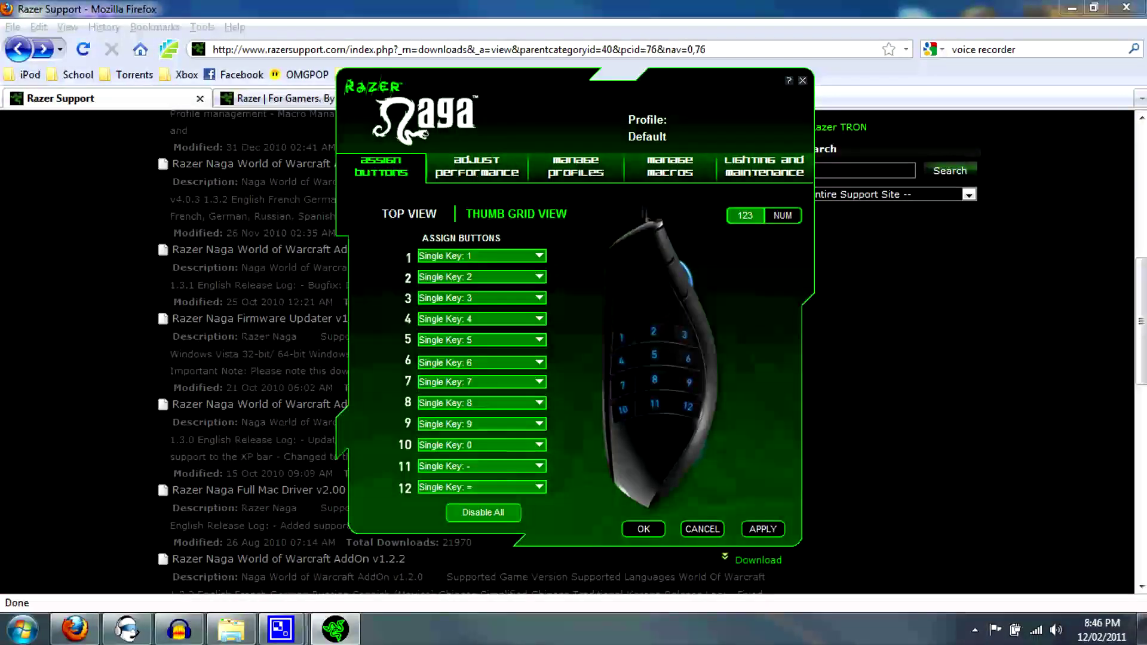
{"action": "left_click_drag", "start_coordinate": [538, 102], "coordinate": [534, 34]}
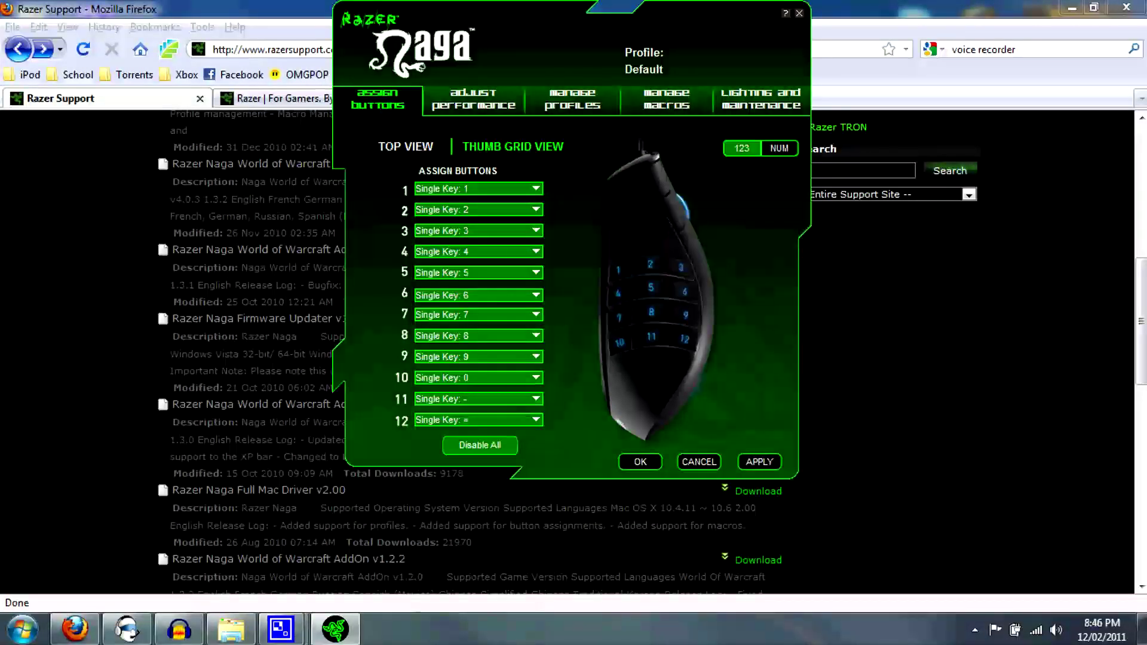
{"action": "left_click", "coordinate": [478, 420]}
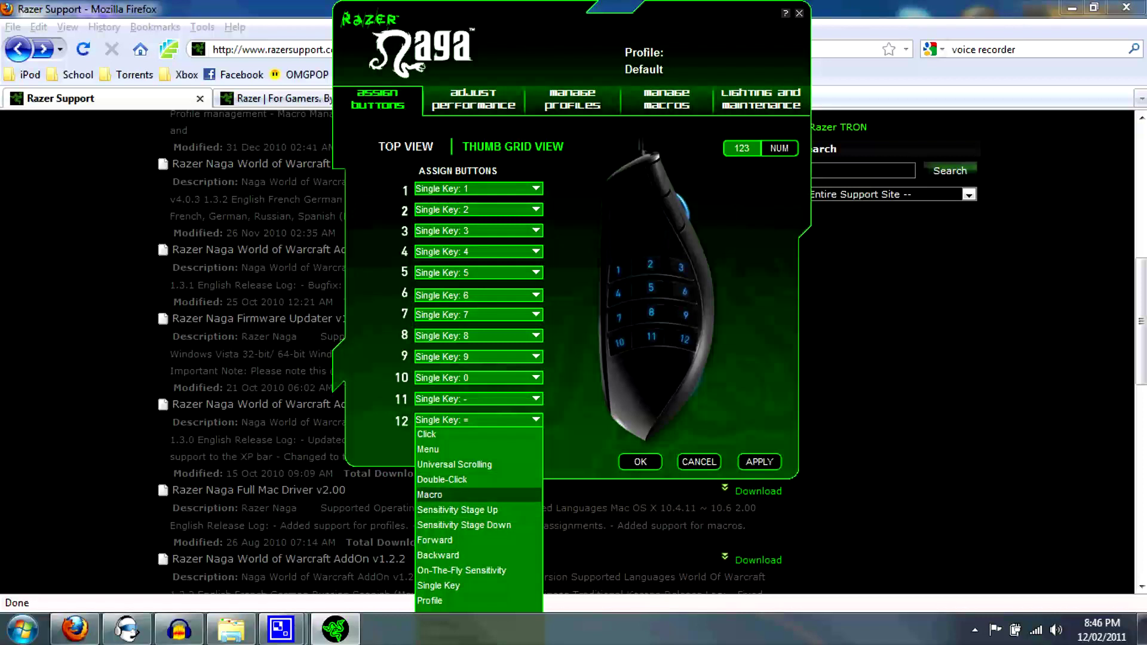
{"action": "left_click", "coordinate": [478, 495]}
{"action": "left_click", "coordinate": [598, 495]}
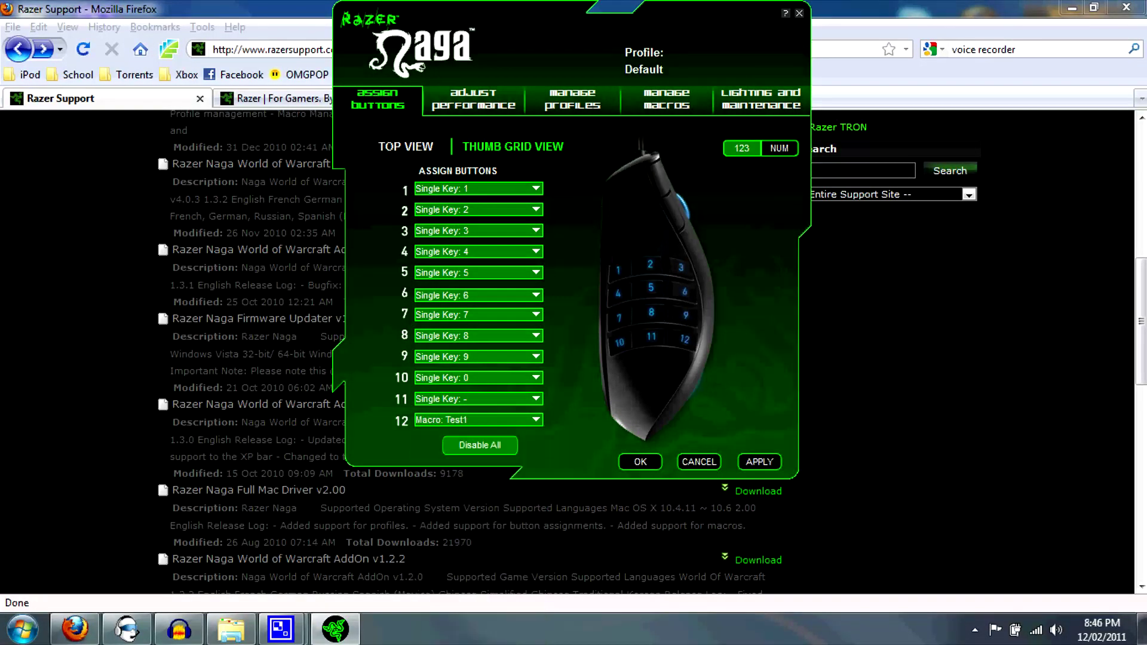
{"action": "left_click_drag", "start_coordinate": [538, 30], "coordinate": [535, 107]}
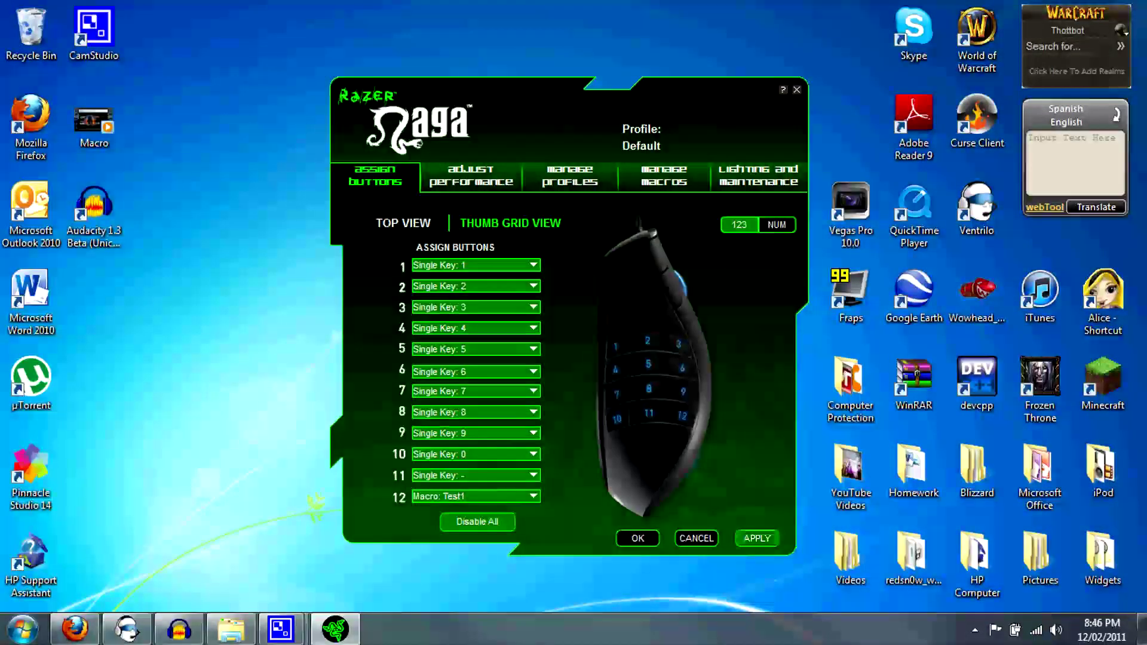
{"action": "left_click", "coordinate": [638, 539]}
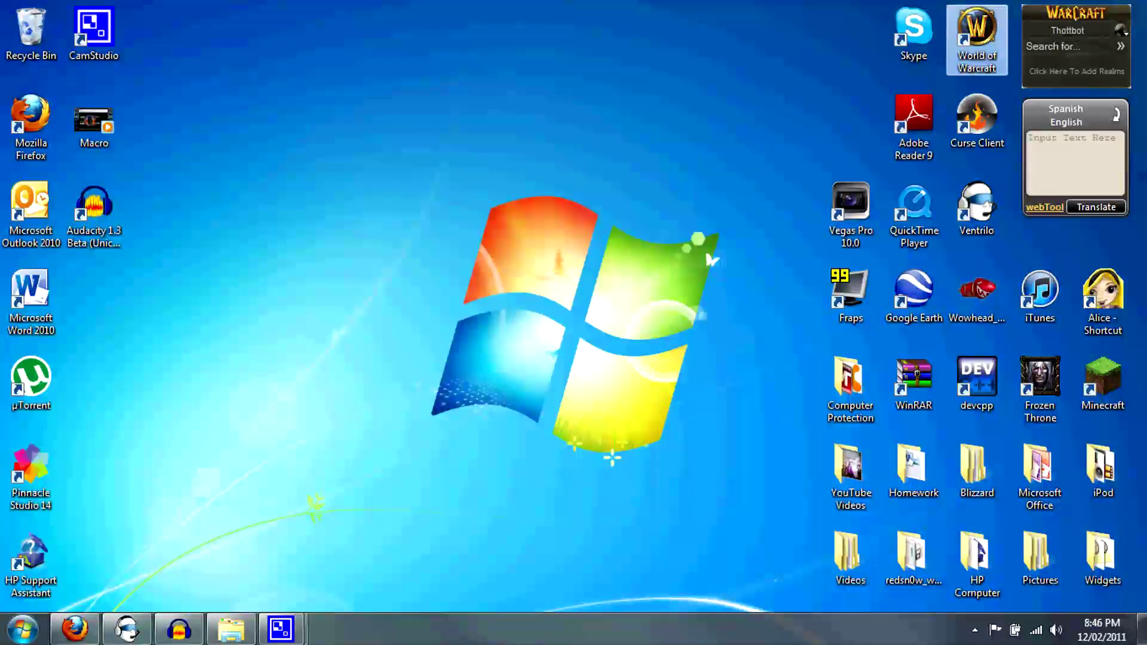
Step: Launch World of Warcraft and turn the character around in Orgrimmar
{"action": "double_click", "coordinate": [977, 36]}
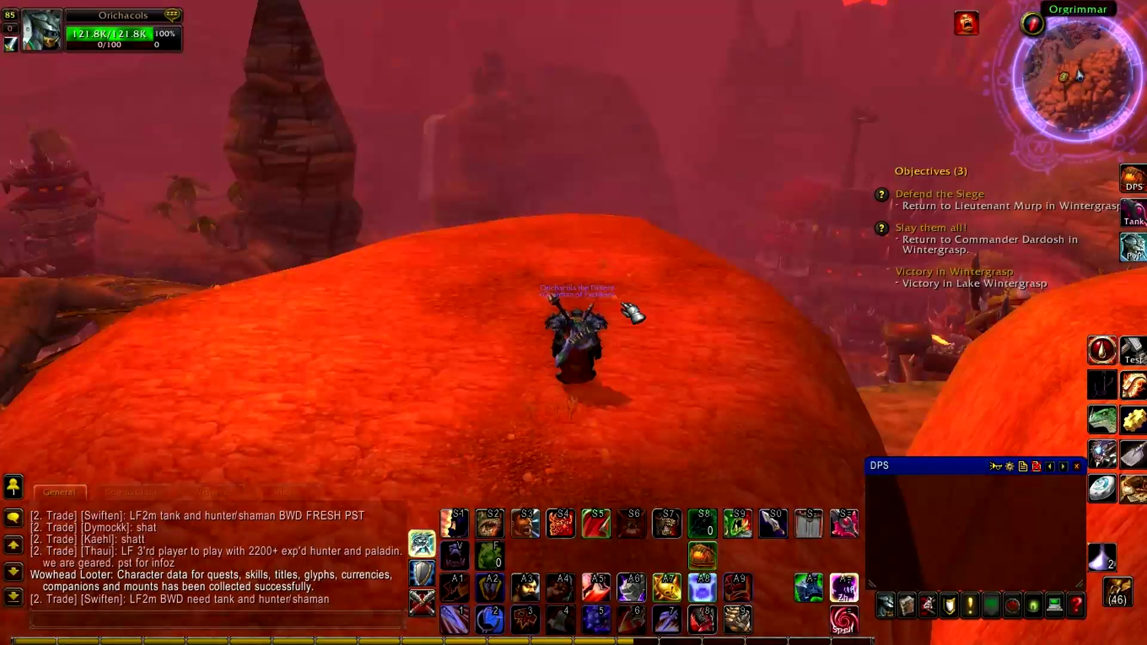
{"action": "key", "text": "a"}
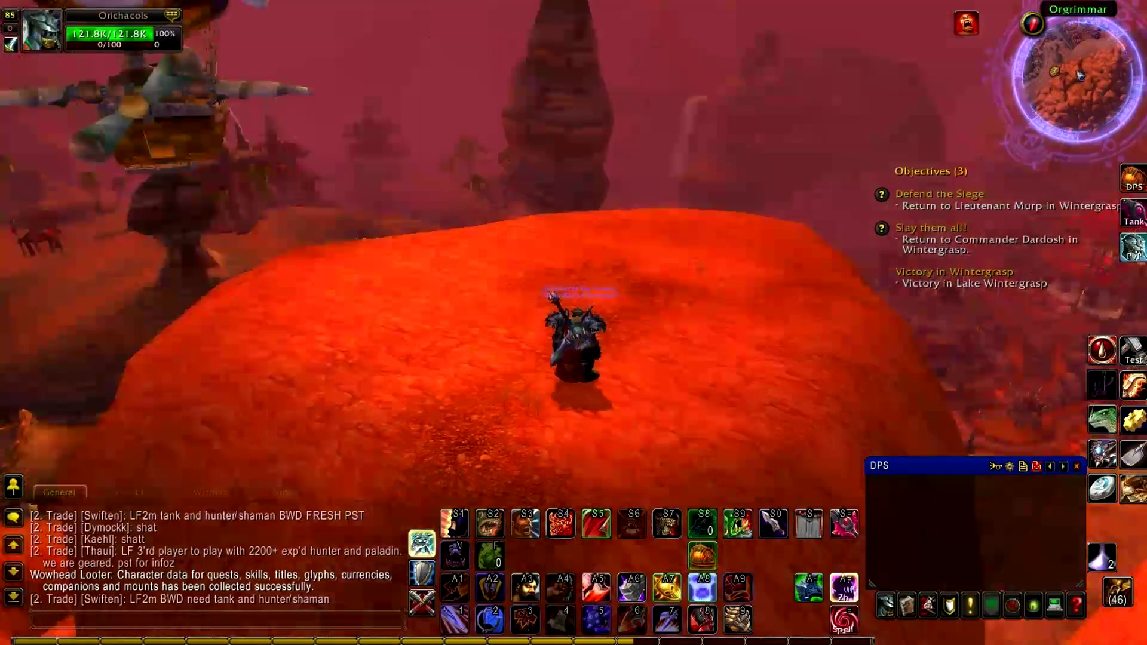
{"action": "key", "text": "a"}
{"action": "key", "text": "a"}
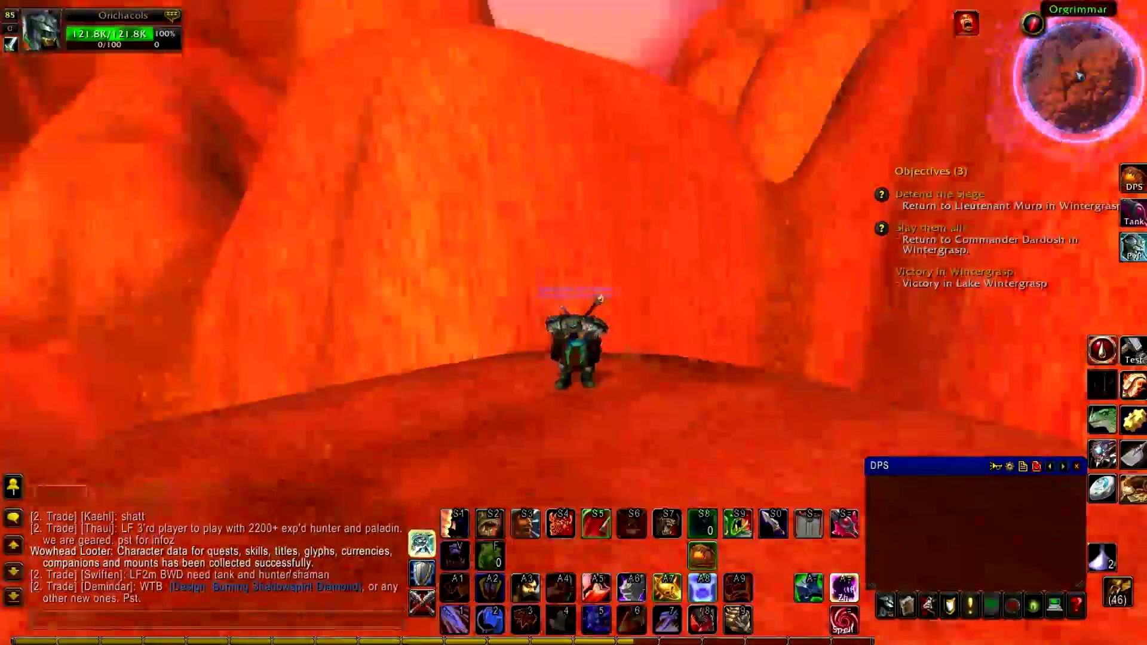
Step: Examine the character from the front and check the ability in action bar slot 9
{"action": "scroll", "coordinate": [573, 322], "scroll_direction": "up", "scroll_amount": 2}
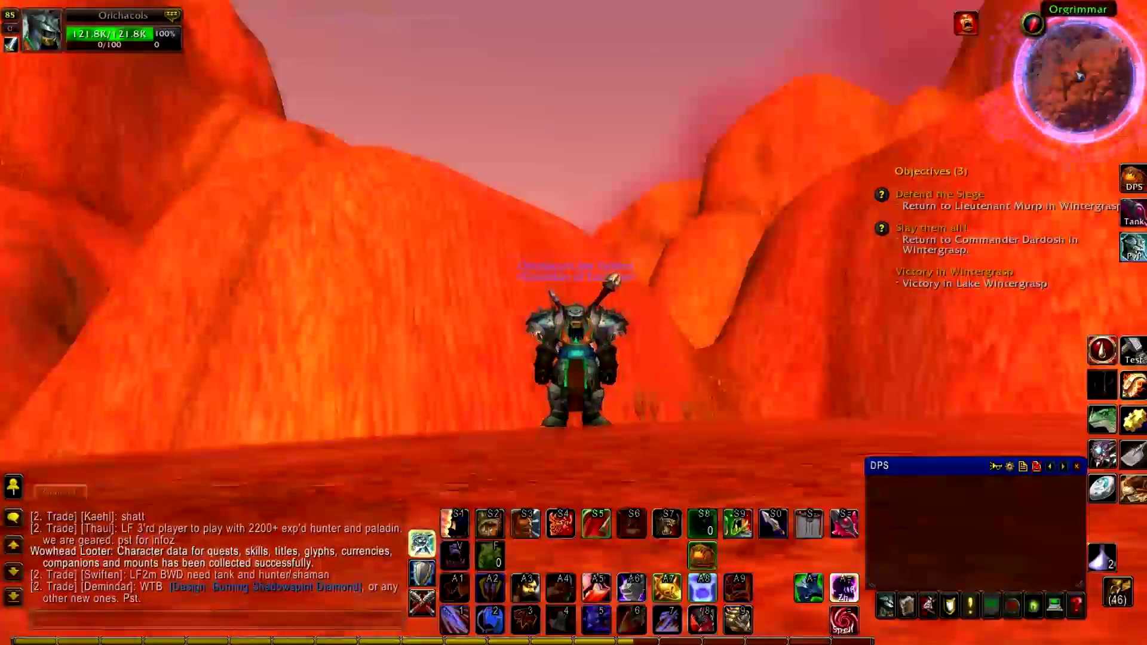
{"action": "scroll", "coordinate": [573, 323], "scroll_direction": "up", "scroll_amount": 3}
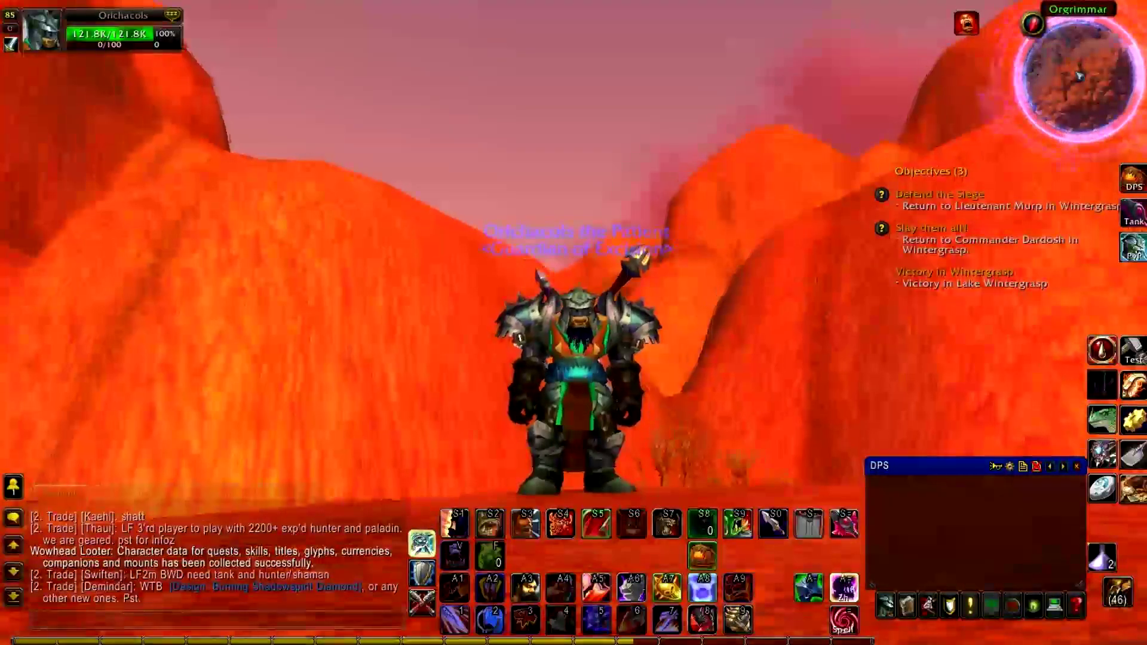
{"action": "scroll", "coordinate": [678, 302], "scroll_direction": "down", "scroll_amount": 2}
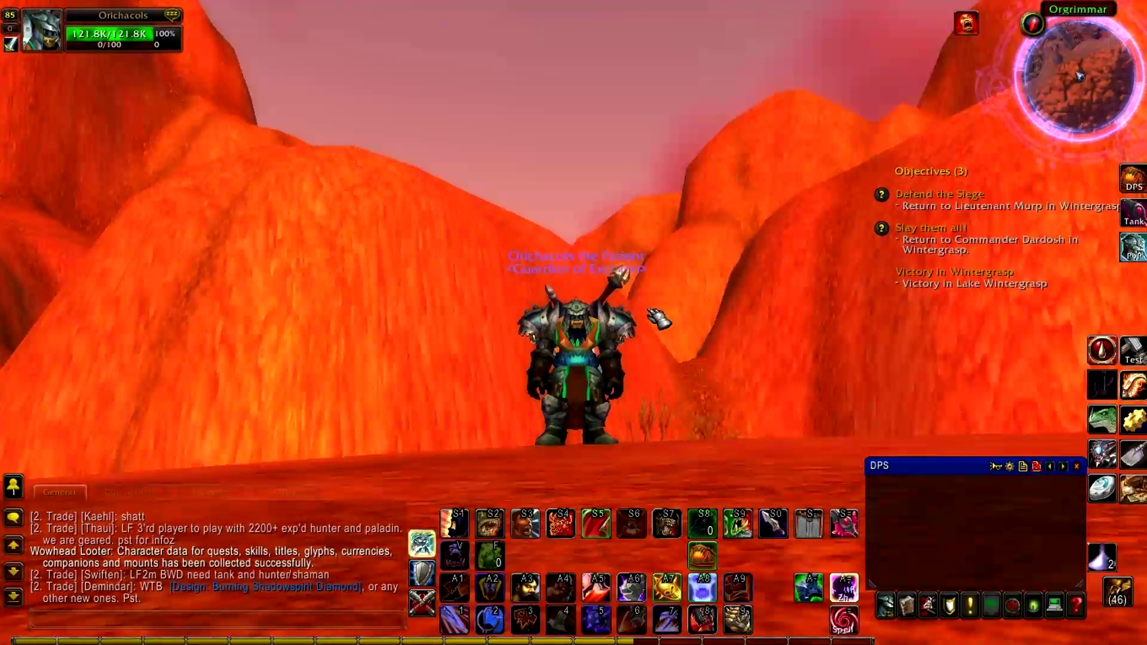
{"action": "left_click_drag", "start_coordinate": [659, 318], "coordinate": [659, 413]}
{"action": "left_click_drag", "start_coordinate": [597, 301], "coordinate": [662, 304]}
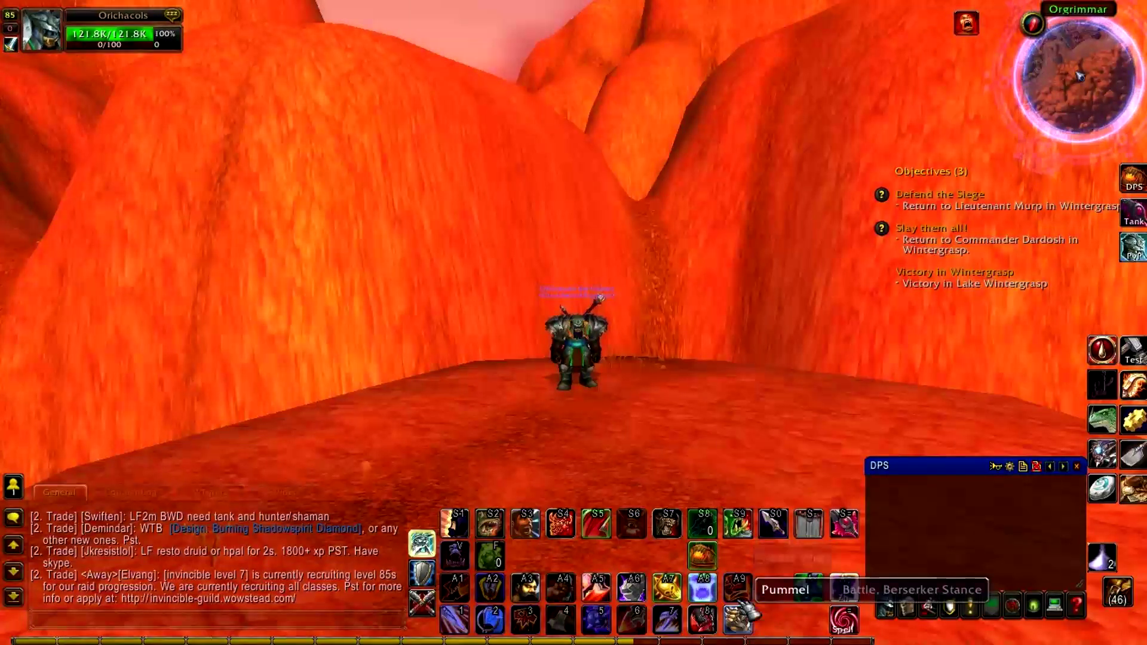
{"action": "right_click", "coordinate": [627, 293]}
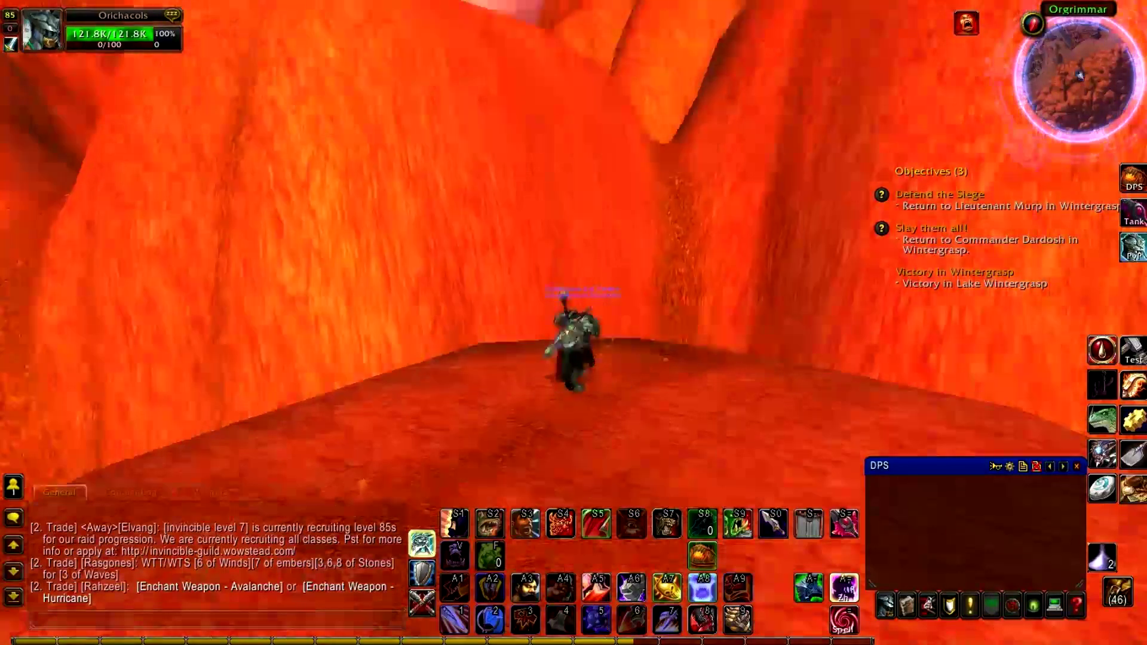
{"action": "left_click_drag", "start_coordinate": [646, 293], "coordinate": [592, 293]}
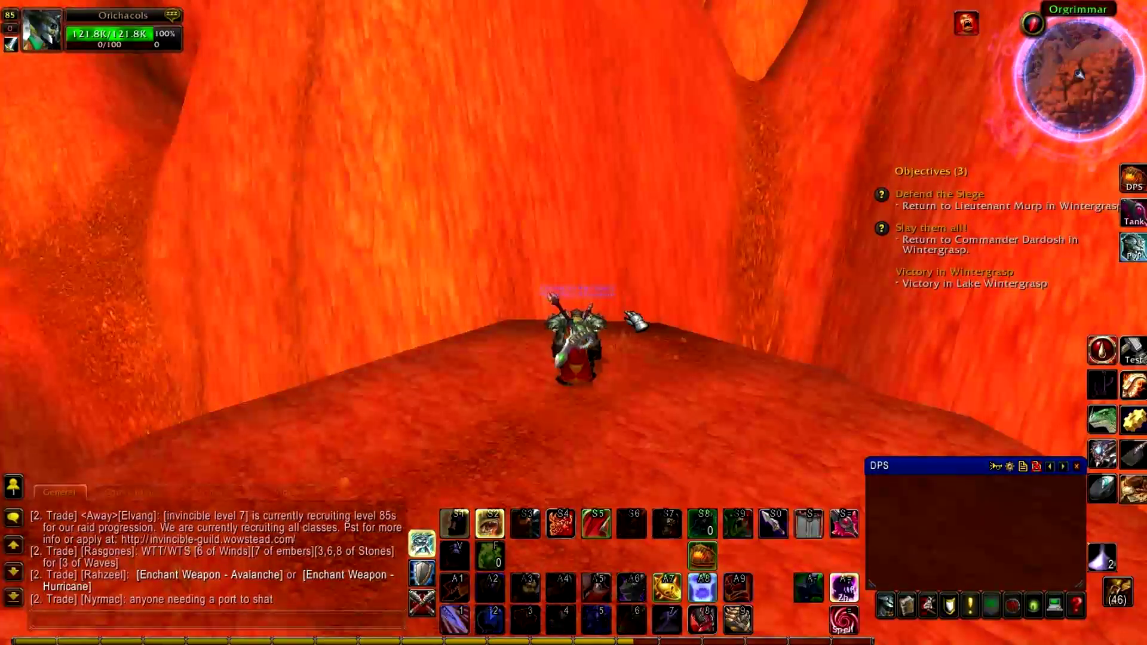
Step: Use the abilities bound to Shift+1, Shift+2 and Shift+4
{"action": "key", "text": "shift+1"}
{"action": "key", "text": "shift+2"}
{"action": "key", "text": "shift+4"}
Step: Activate the abilities bound to Alt+9 and 8, matching the keystrokes of the Test1 macro
{"action": "left_click_drag", "start_coordinate": [631, 311], "coordinate": [417, 329]}
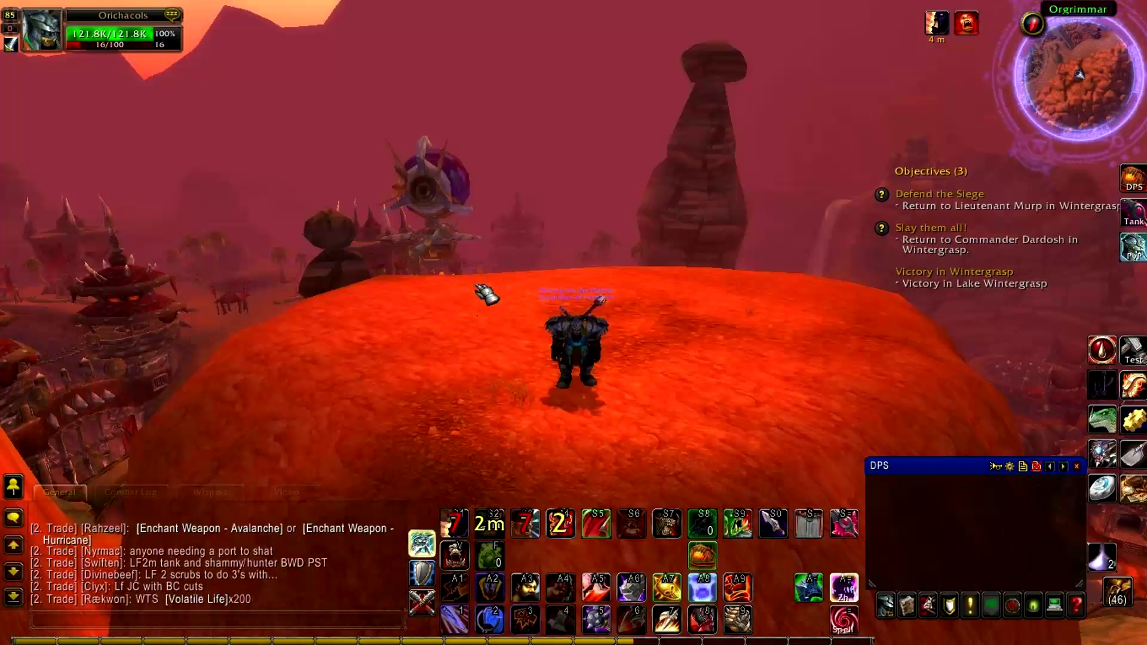
{"action": "left_click_drag", "start_coordinate": [515, 278], "coordinate": [532, 278]}
{"action": "key", "text": "alt+9"}
{"action": "key", "text": "8"}
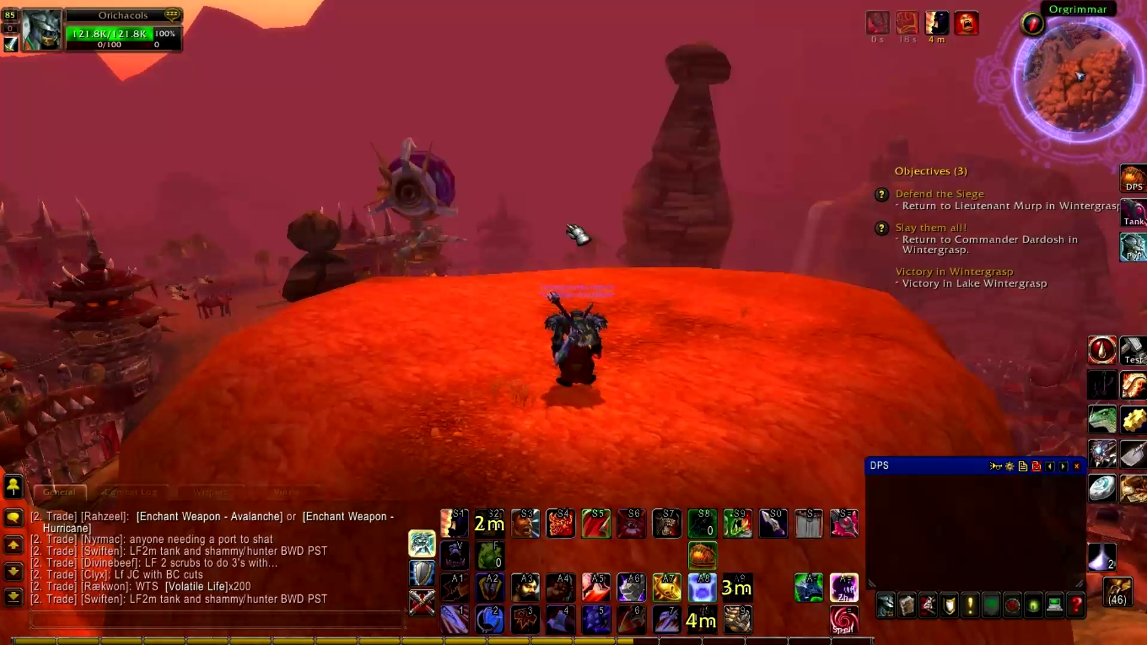
{"action": "key", "text": "w"}
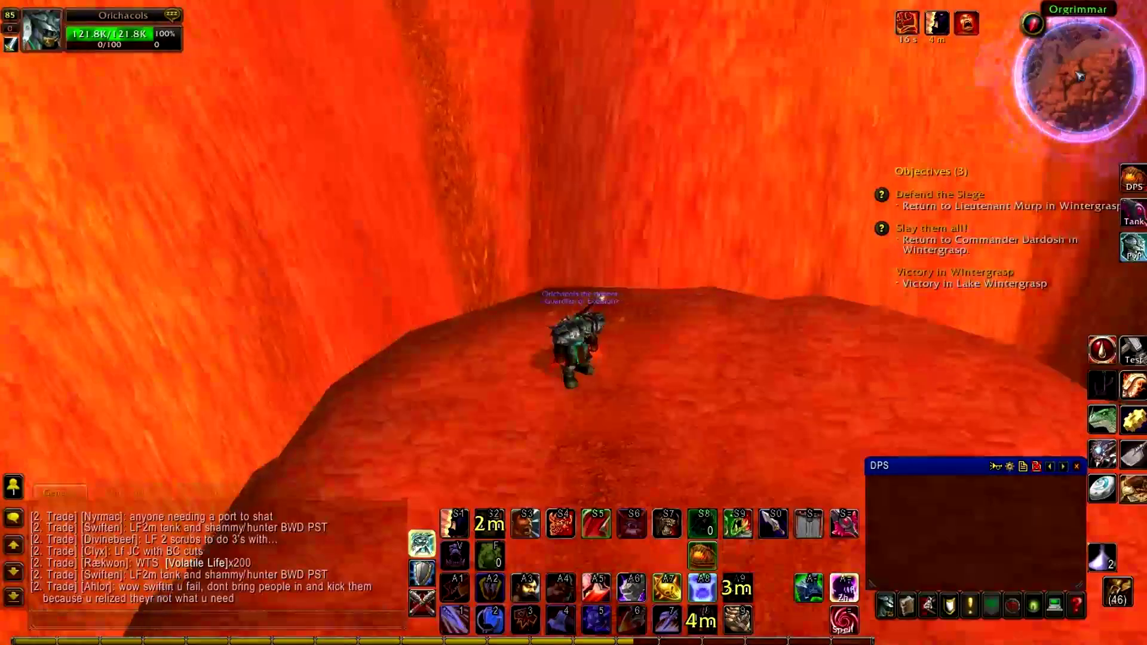
{"action": "key", "text": "w"}
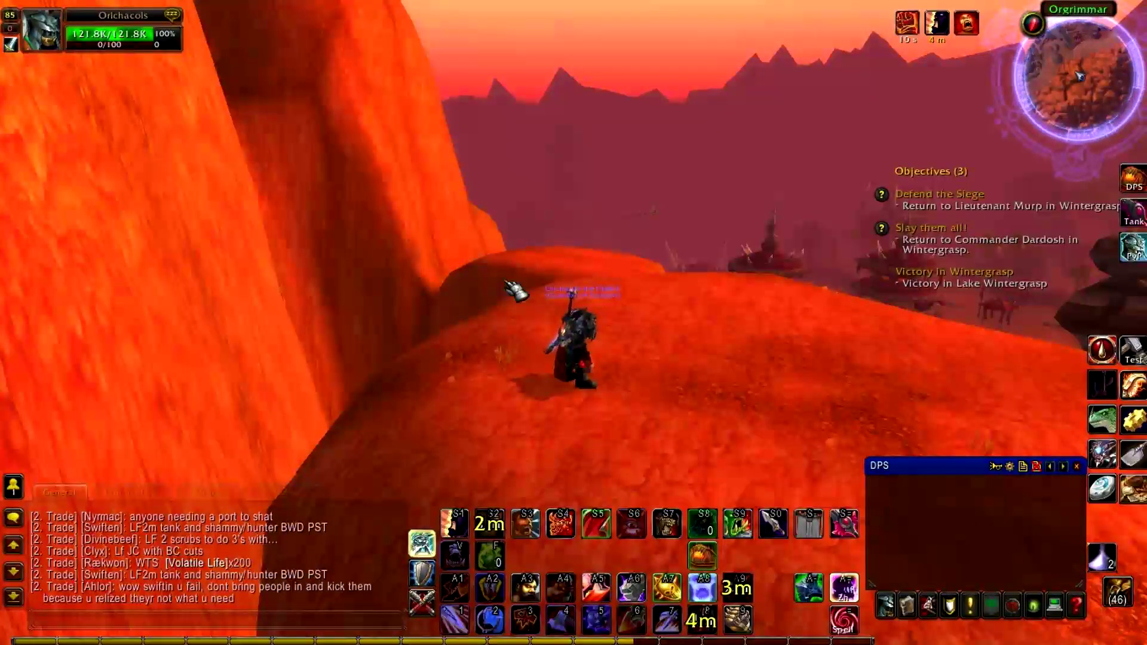
{"action": "left_click_drag", "start_coordinate": [512, 287], "coordinate": [717, 287]}
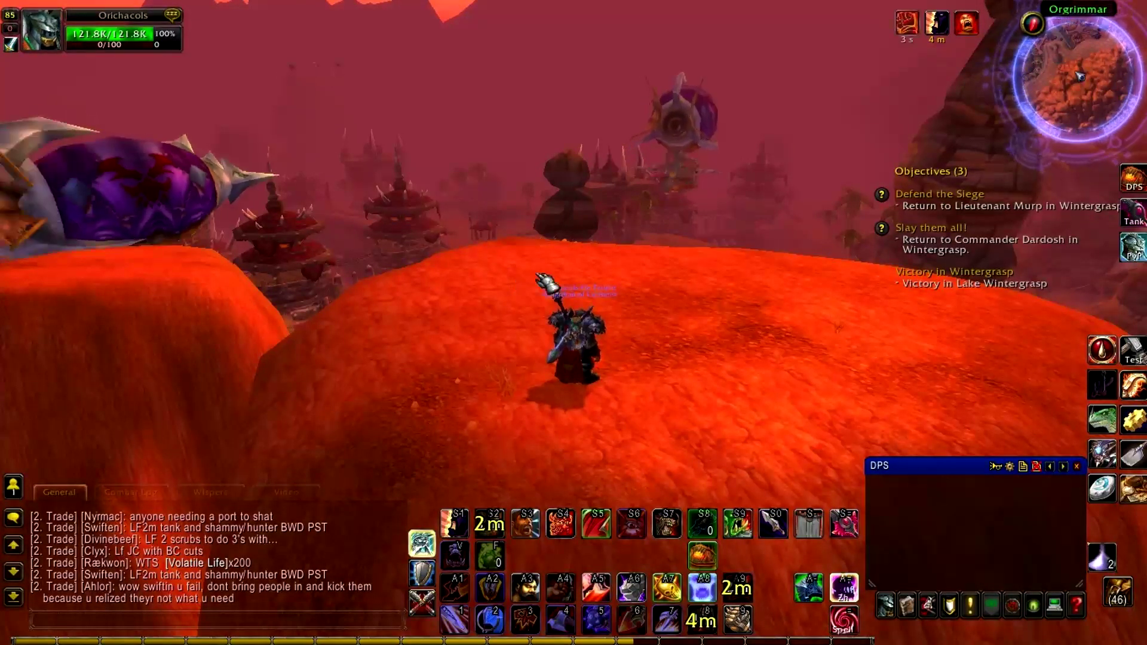
{"action": "left_click_drag", "start_coordinate": [543, 281], "coordinate": [867, 322]}
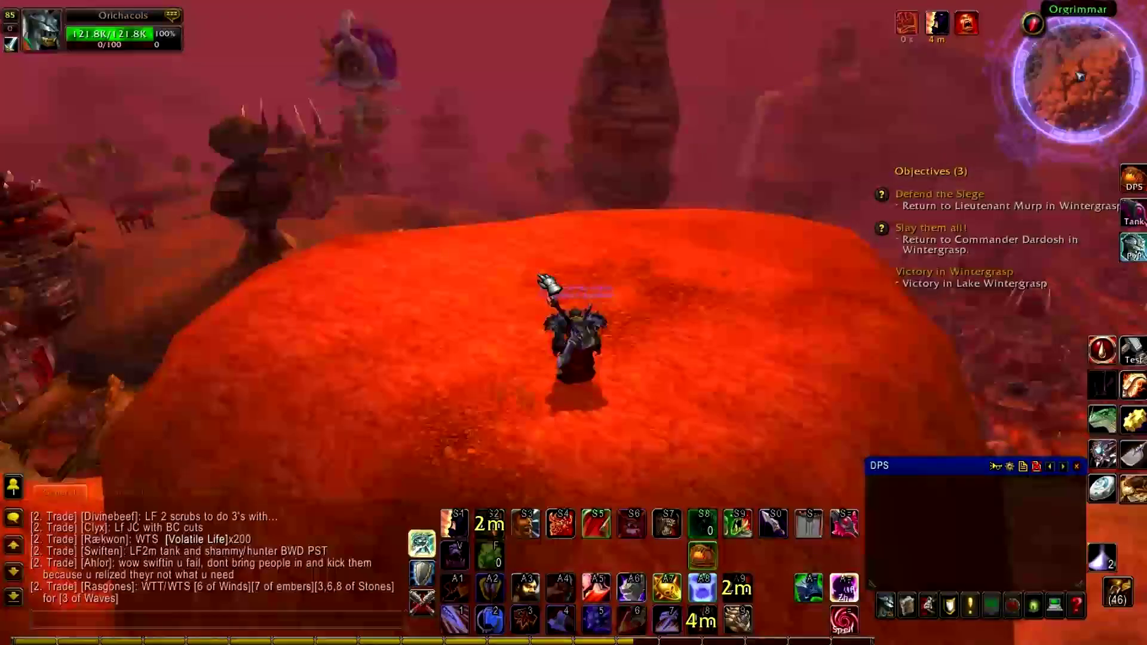